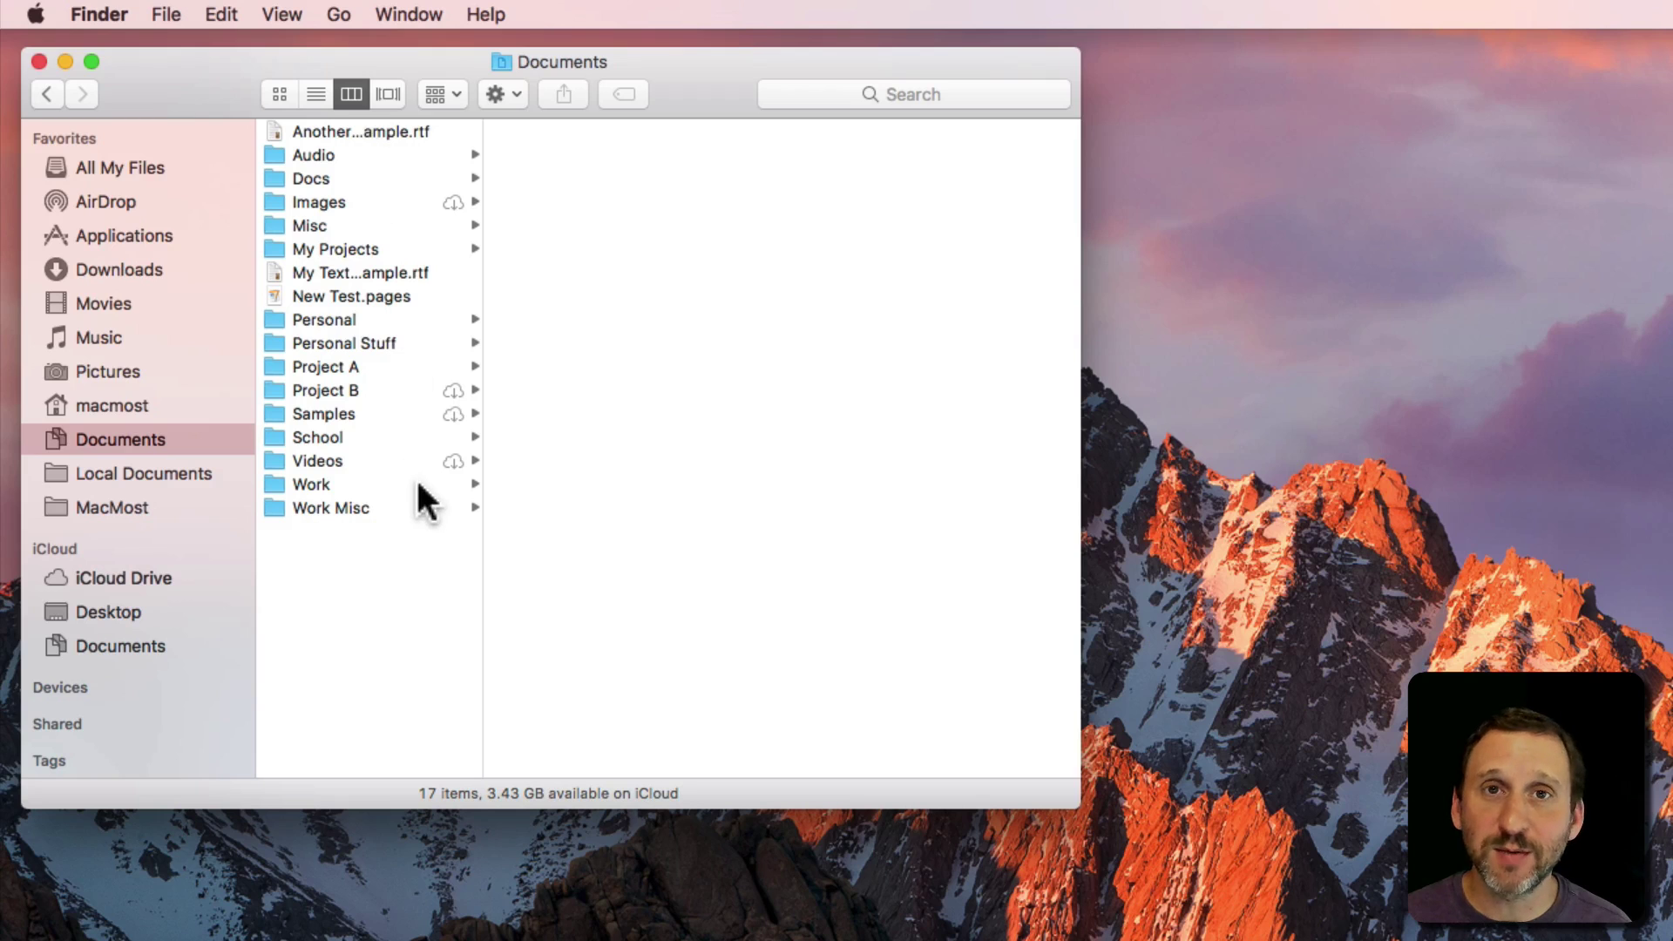
# Create a New Smart Folder search for names matching 'test' in Documents, then start saving it
pyautogui.click(166, 14)
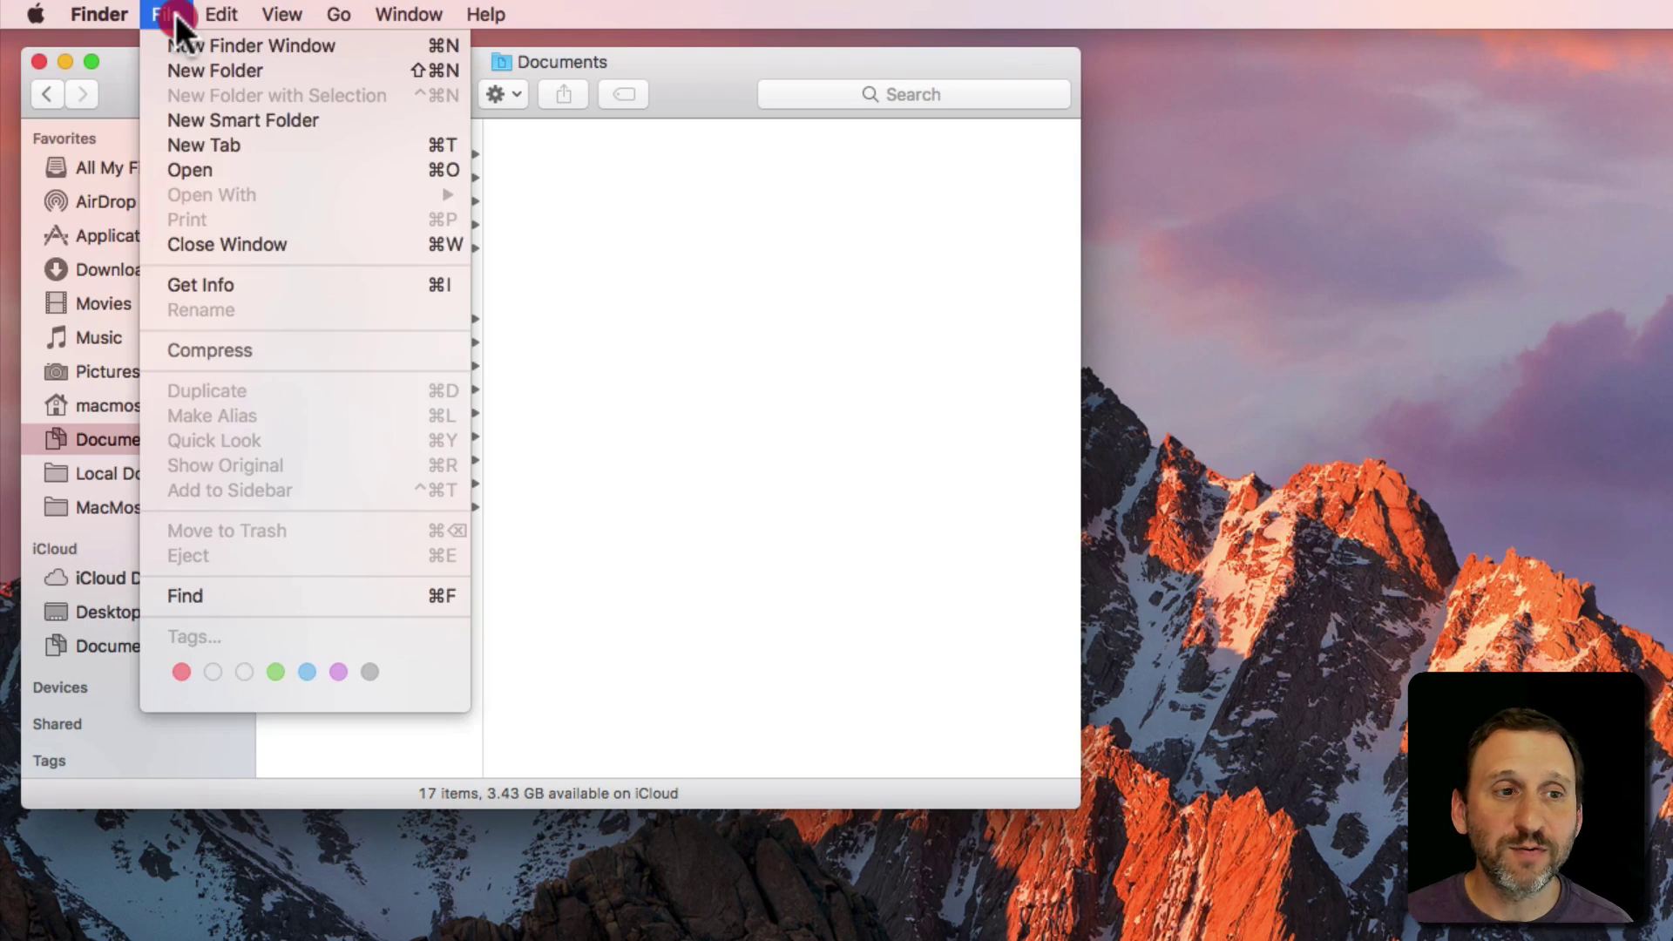
pyautogui.click(213, 124)
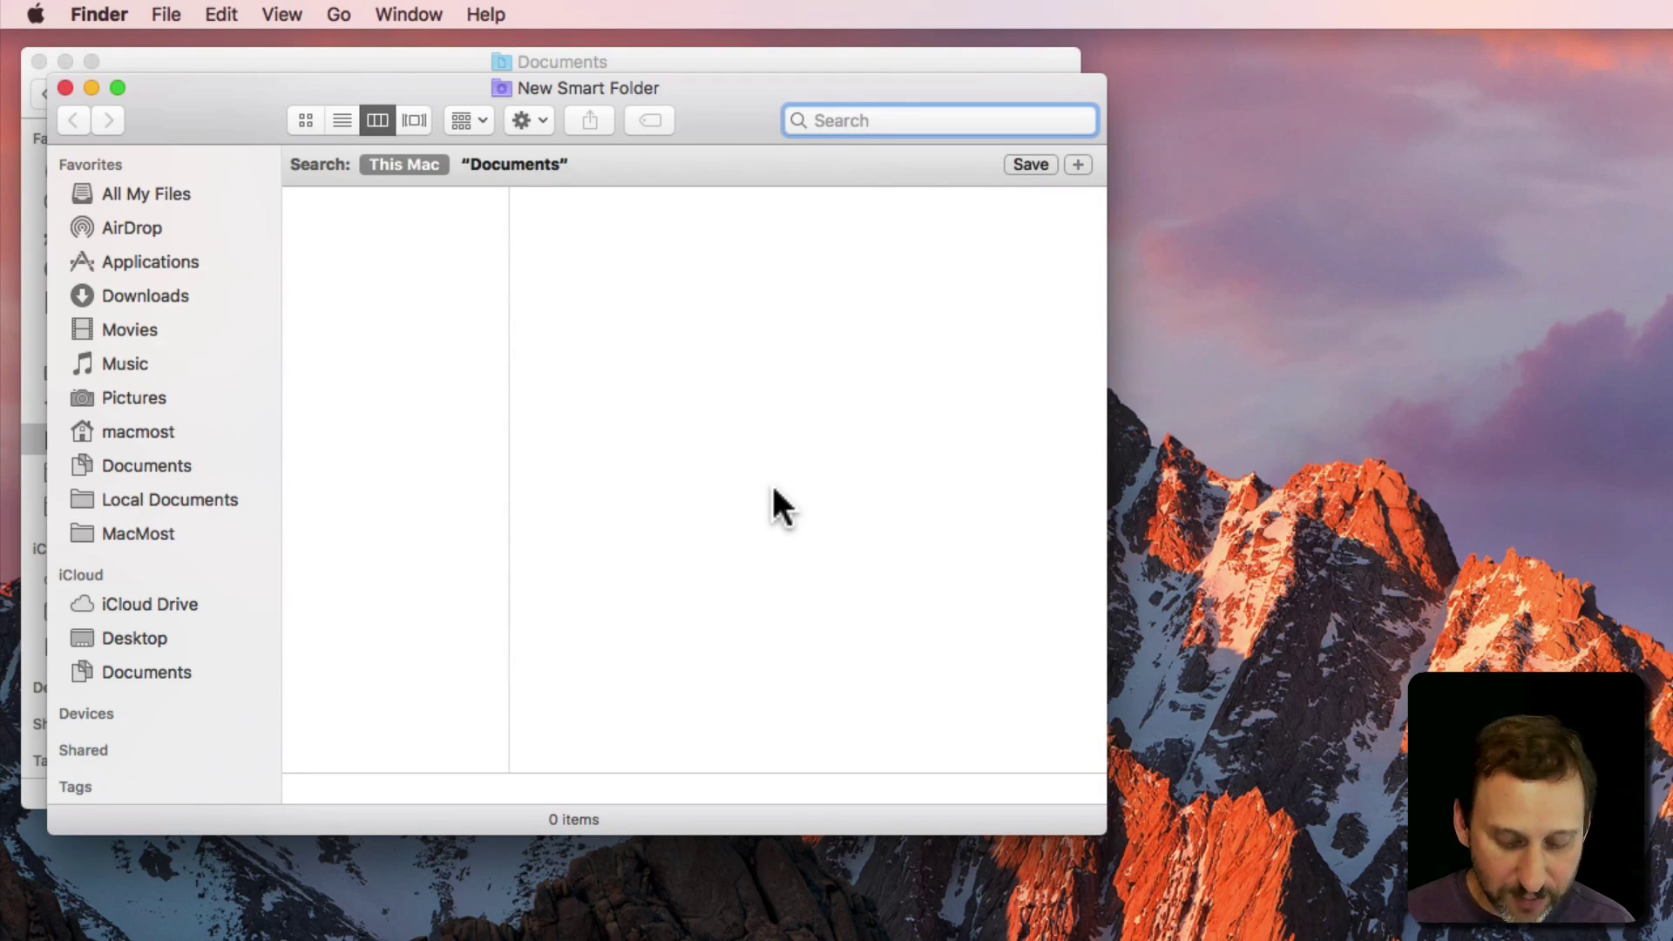
pyautogui.write('test')
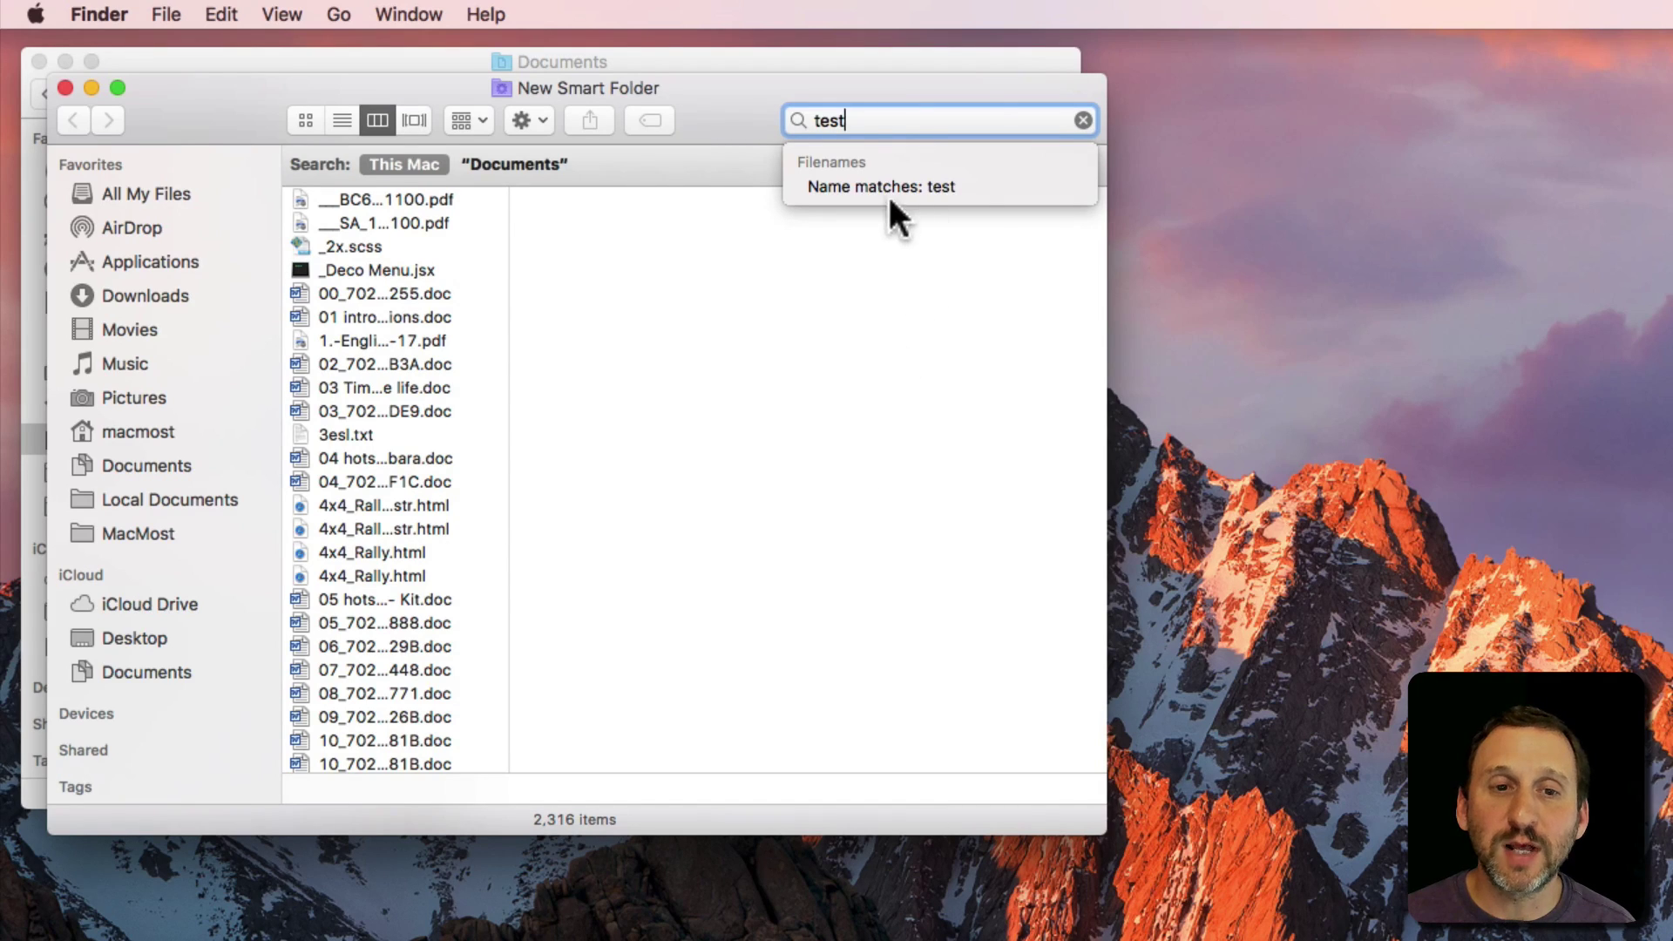
pyautogui.click(882, 187)
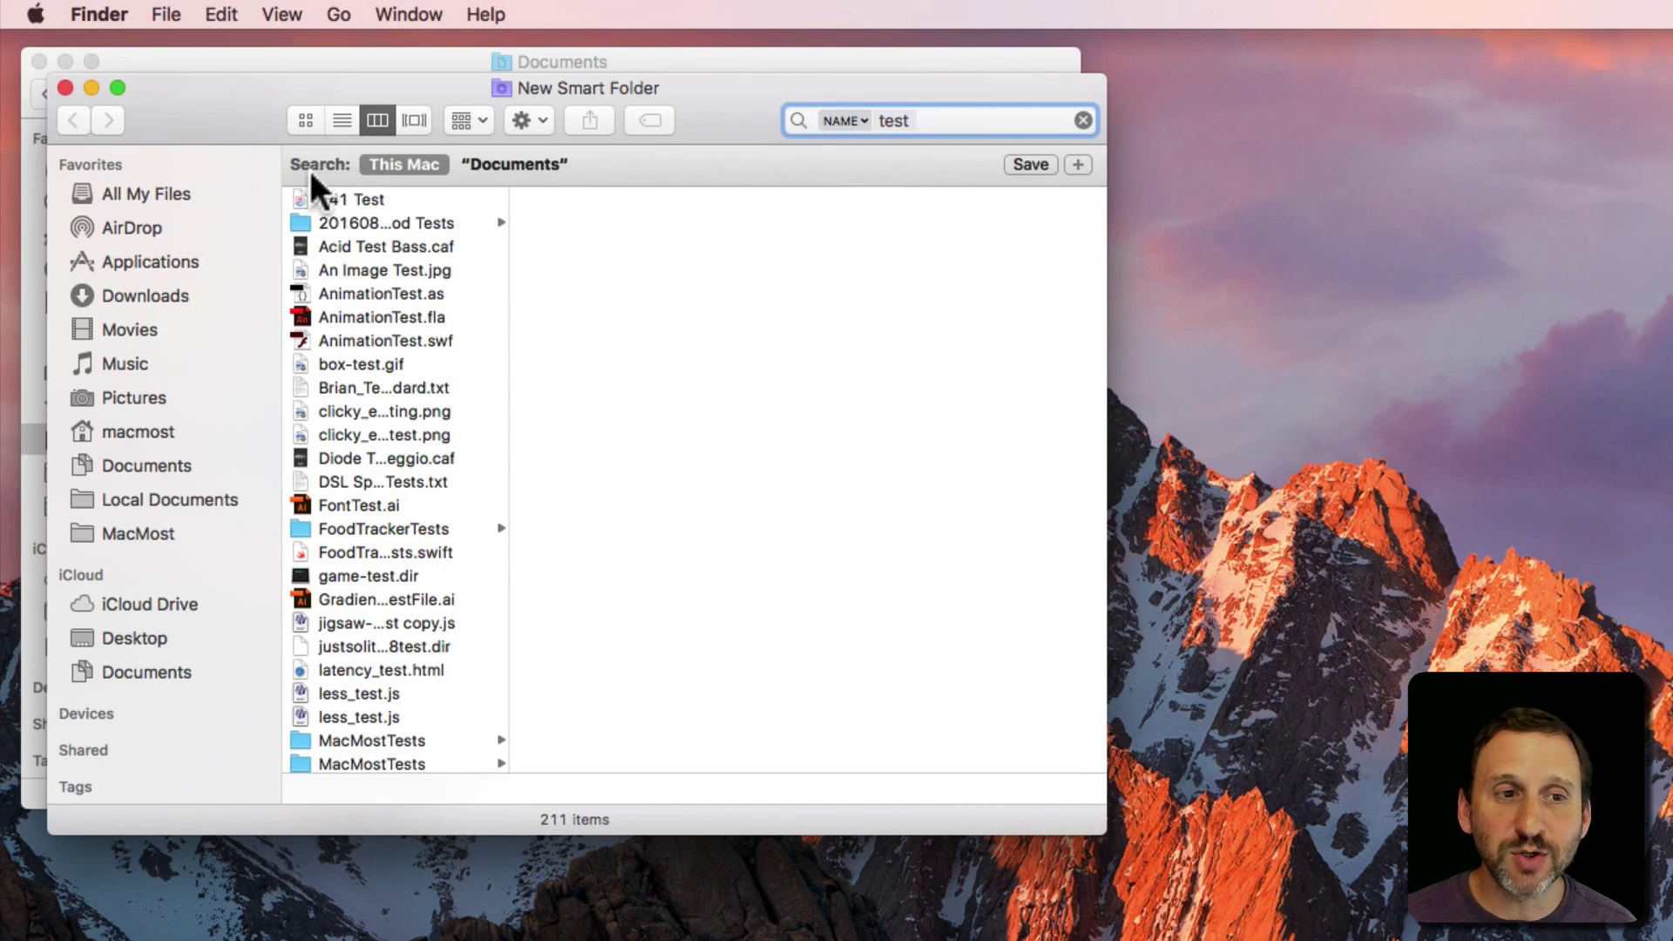
pyautogui.click(498, 166)
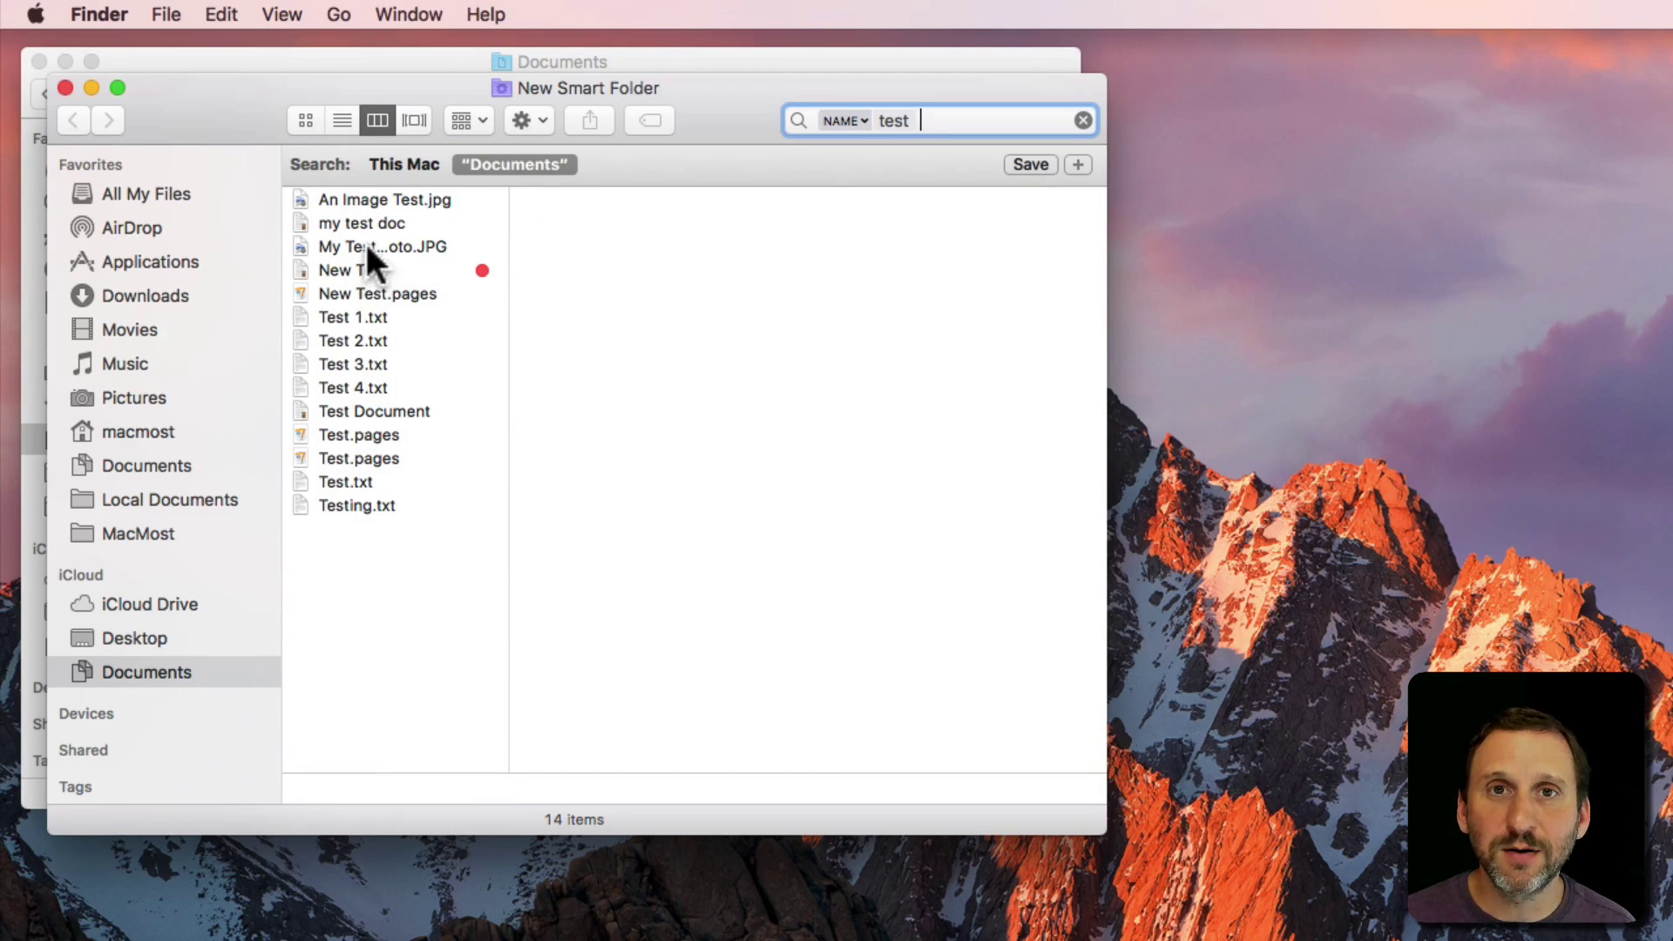
pyautogui.click(1029, 166)
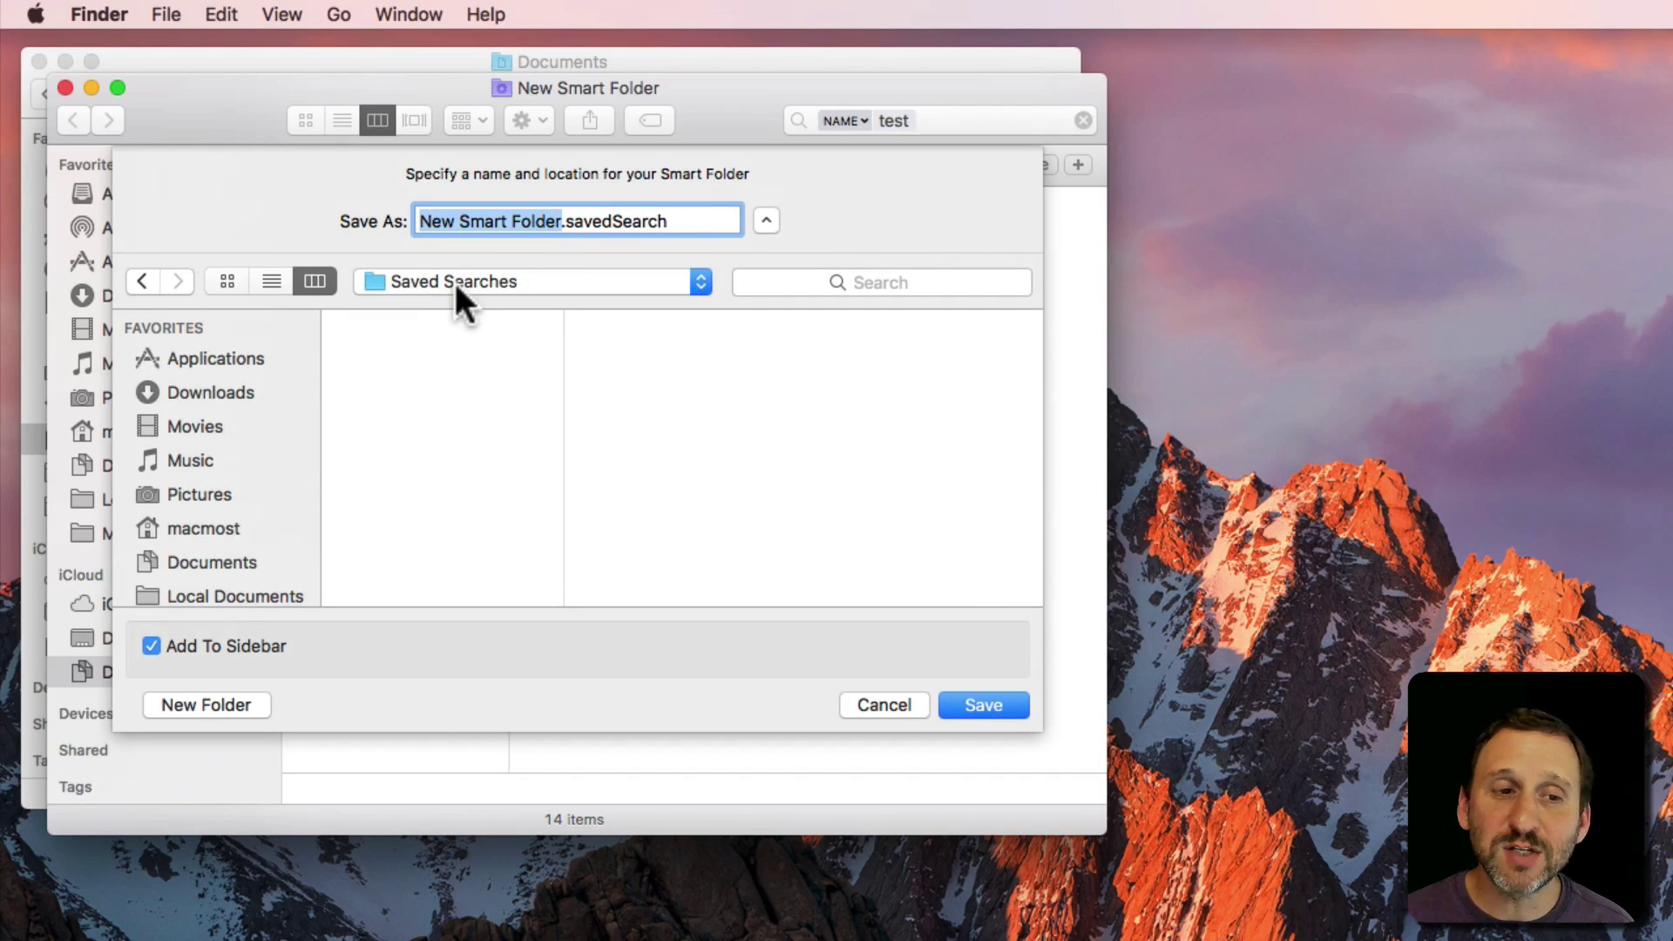
# Save the search into Documents as New Smart Folder.savedSearch, added to the sidebar, and close the extra Documents window
pyautogui.moveTo(492, 280); pyautogui.dragTo(385, 243)
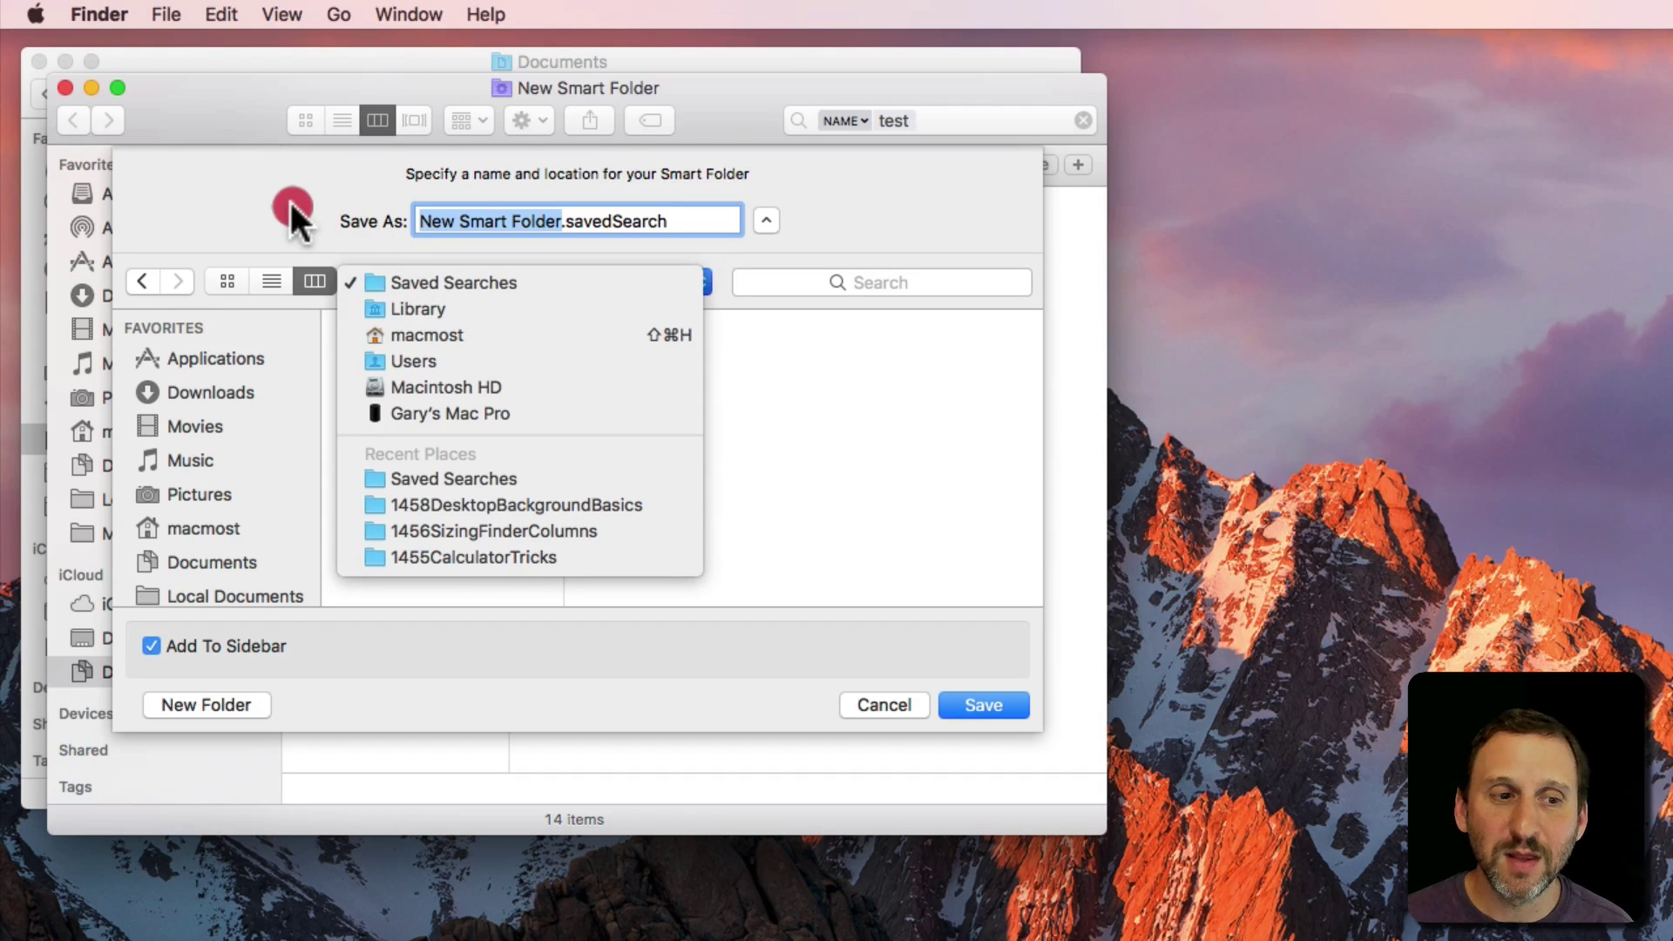
pyautogui.moveTo(290, 203); pyautogui.dragTo(289, 199)
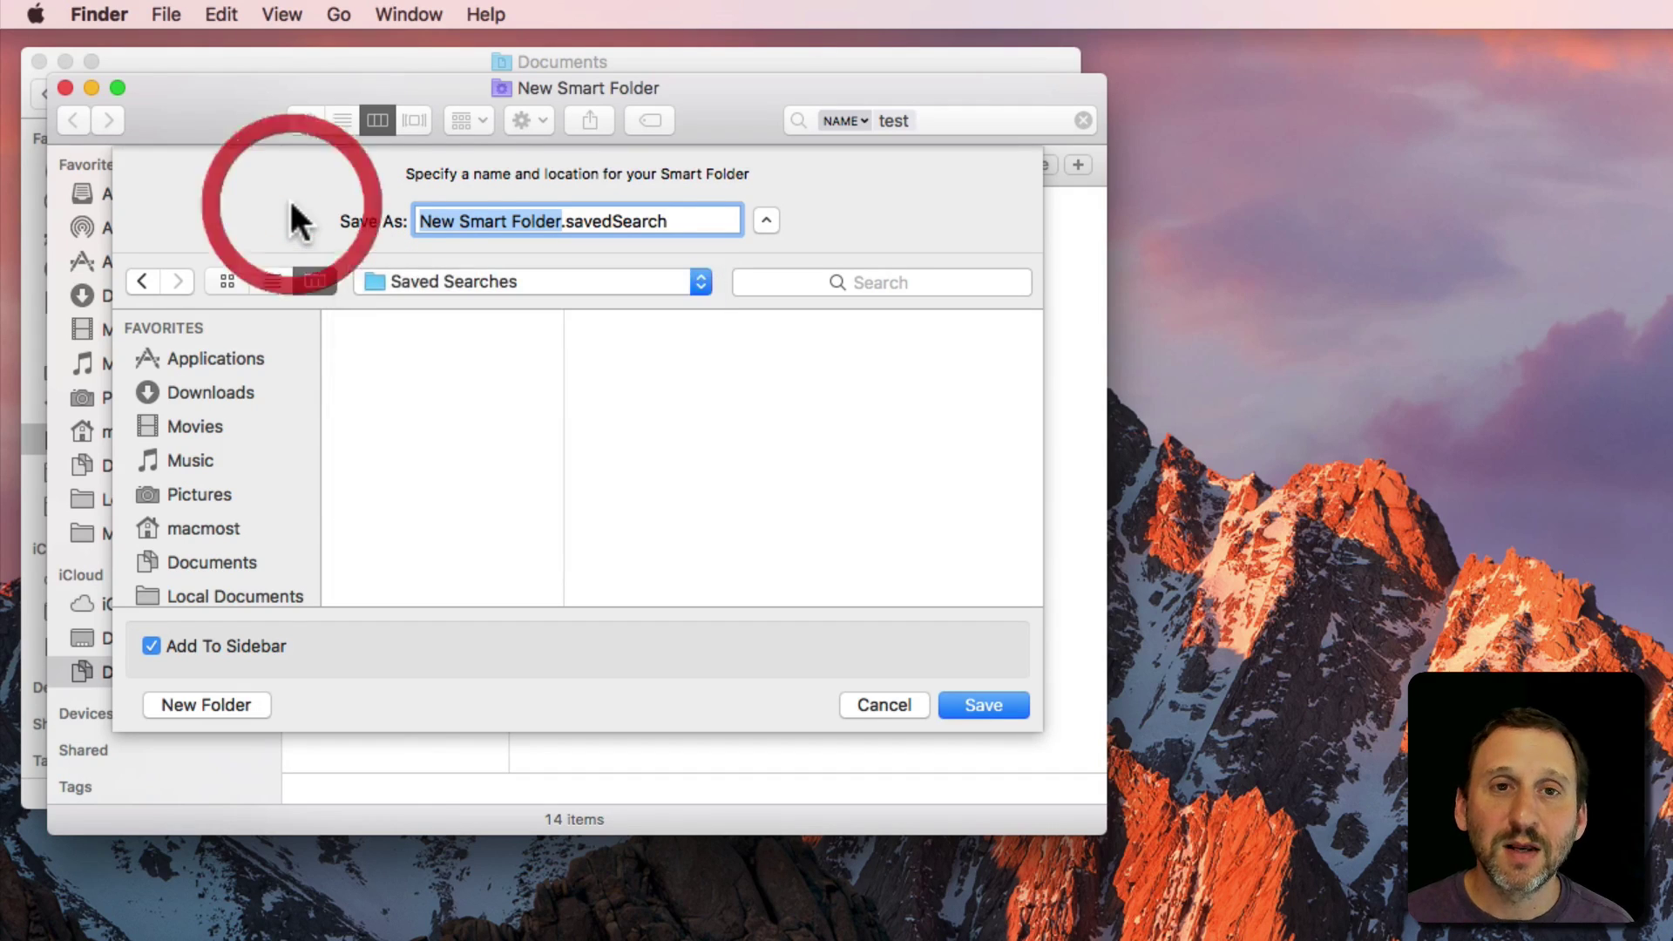
pyautogui.click(185, 562)
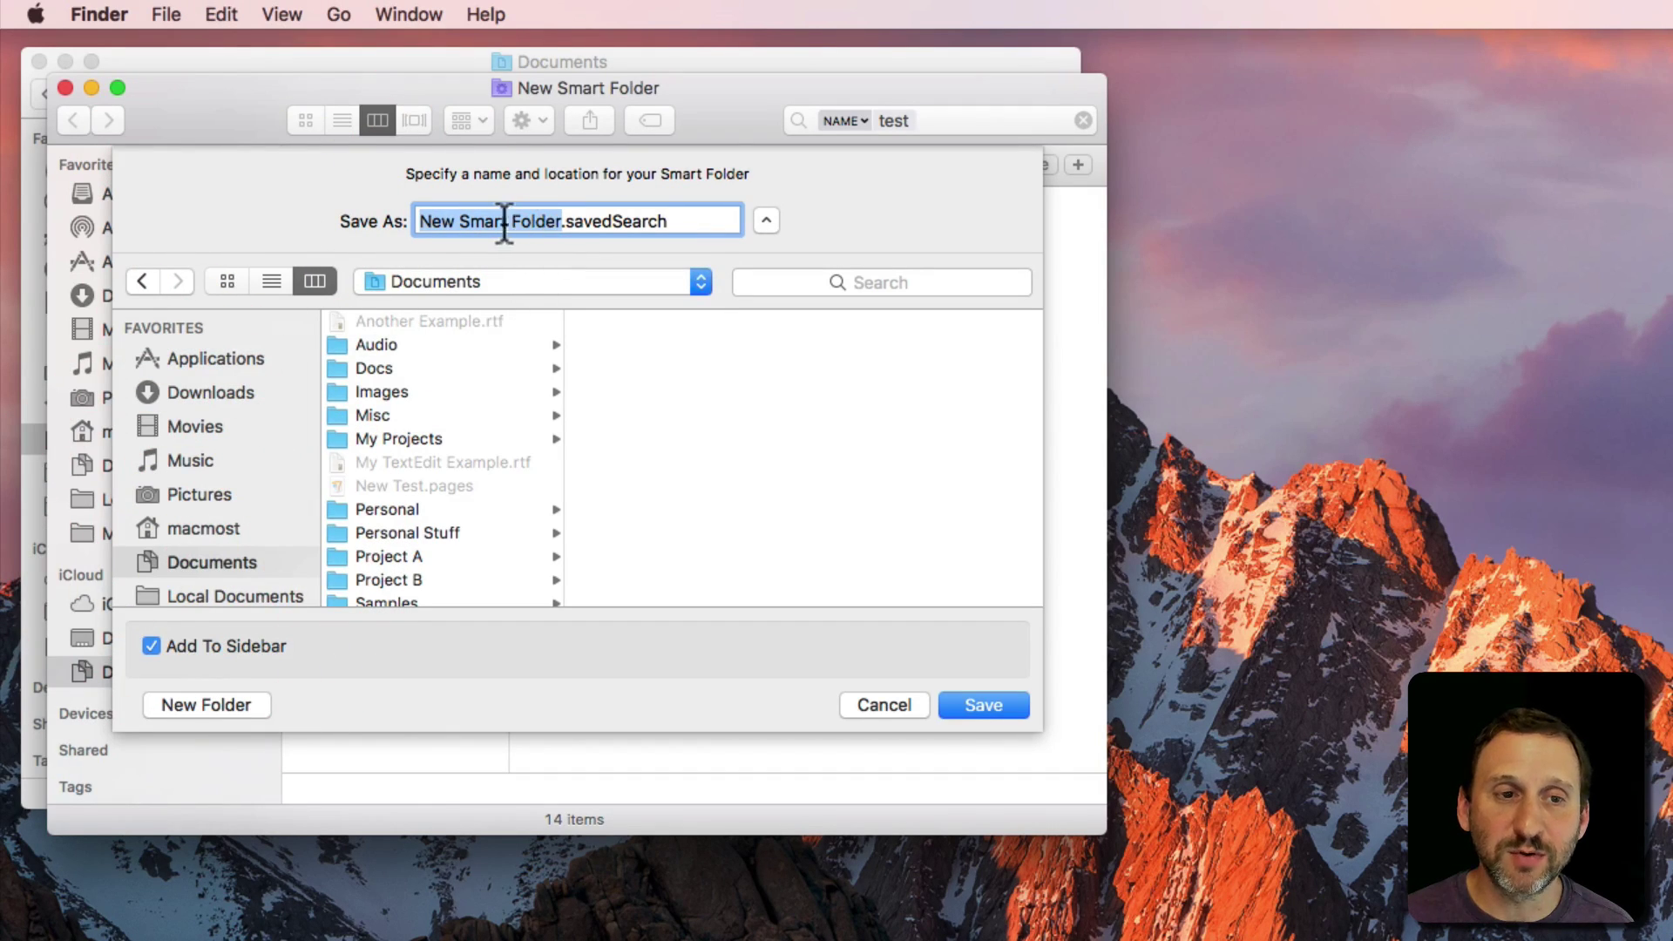
pyautogui.click(981, 705)
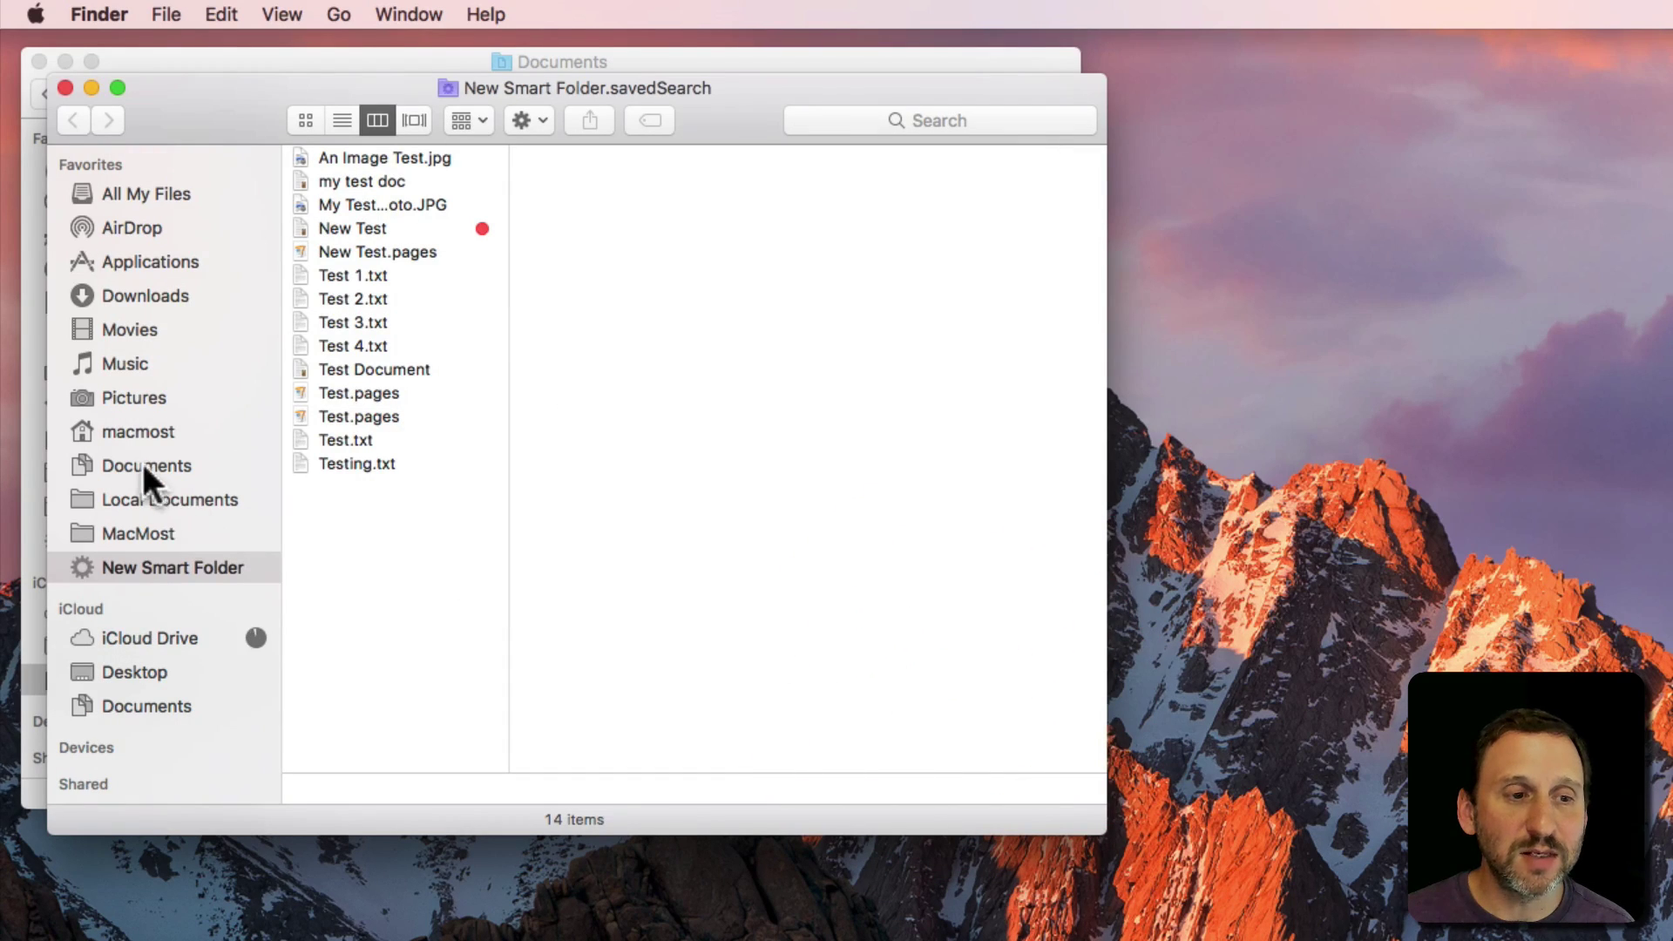
pyautogui.click(139, 463)
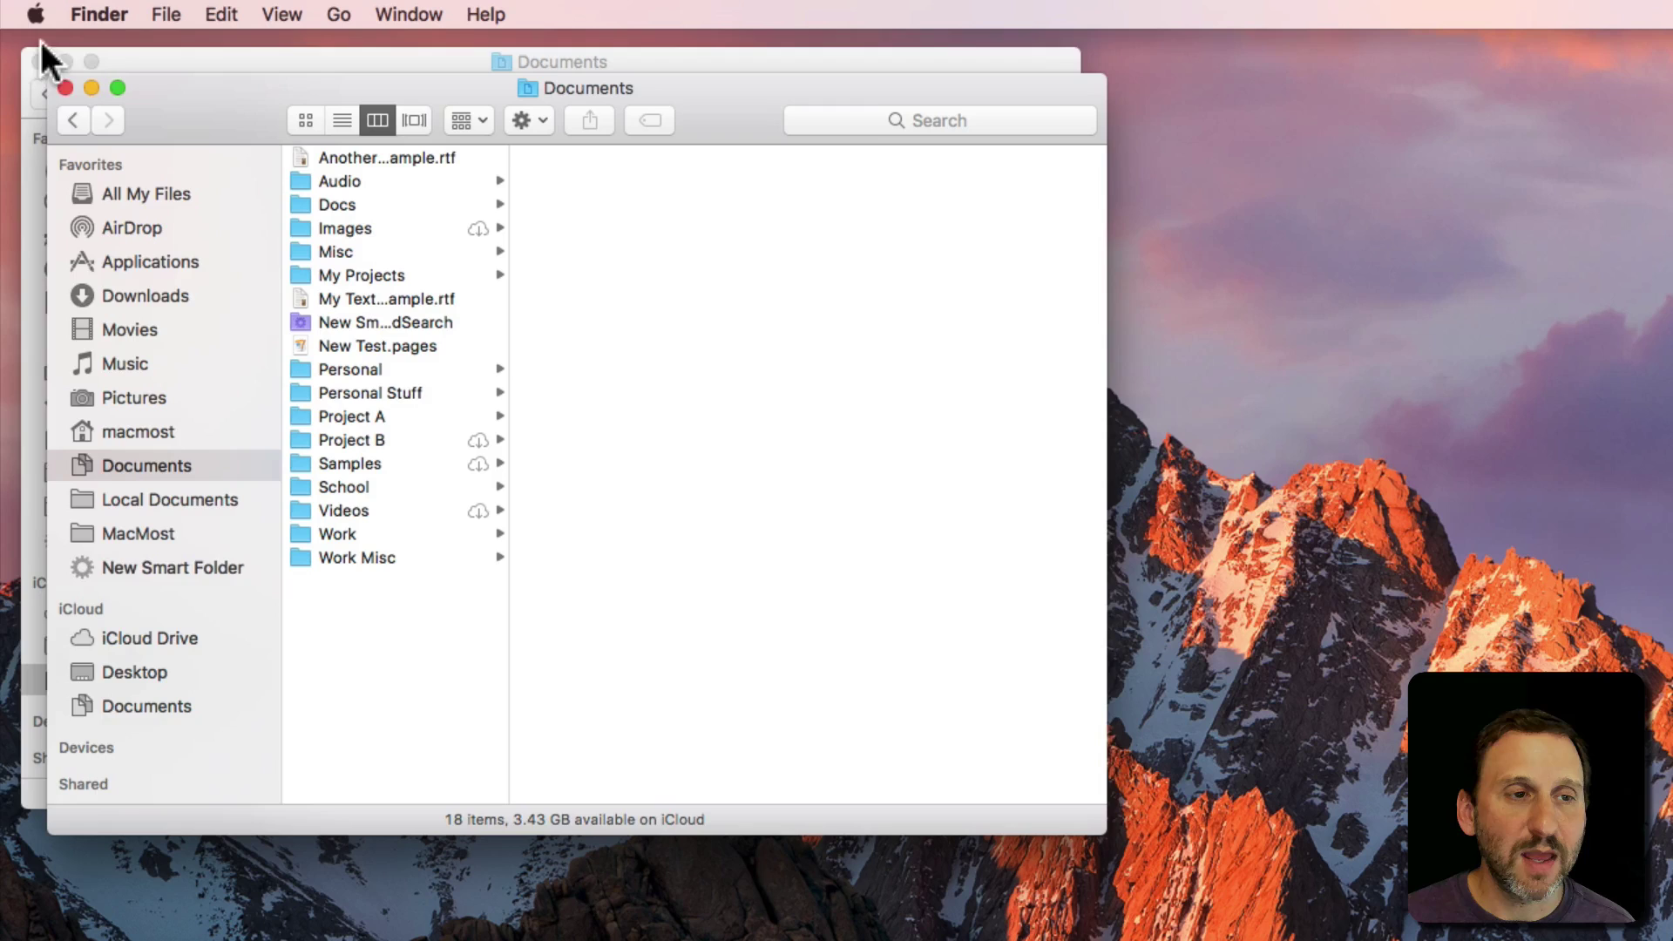
pyautogui.click(66, 87)
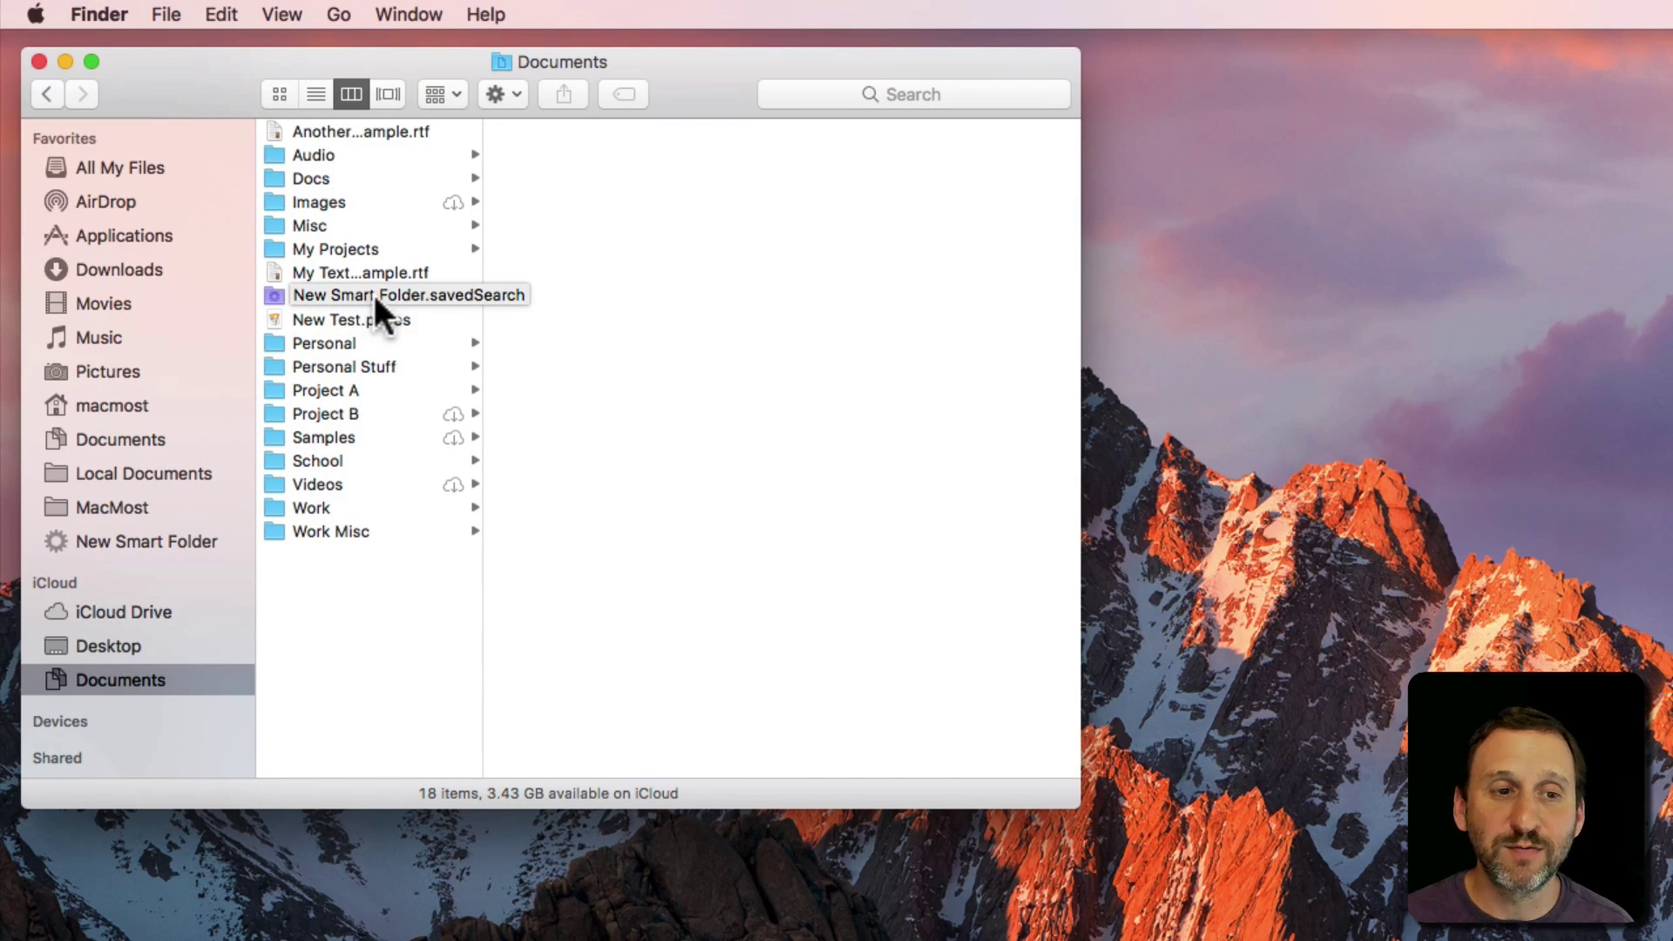
# Open New Smart Folder.savedSearch from the Documents column to show its 14 matching files
pyautogui.click(279, 296)
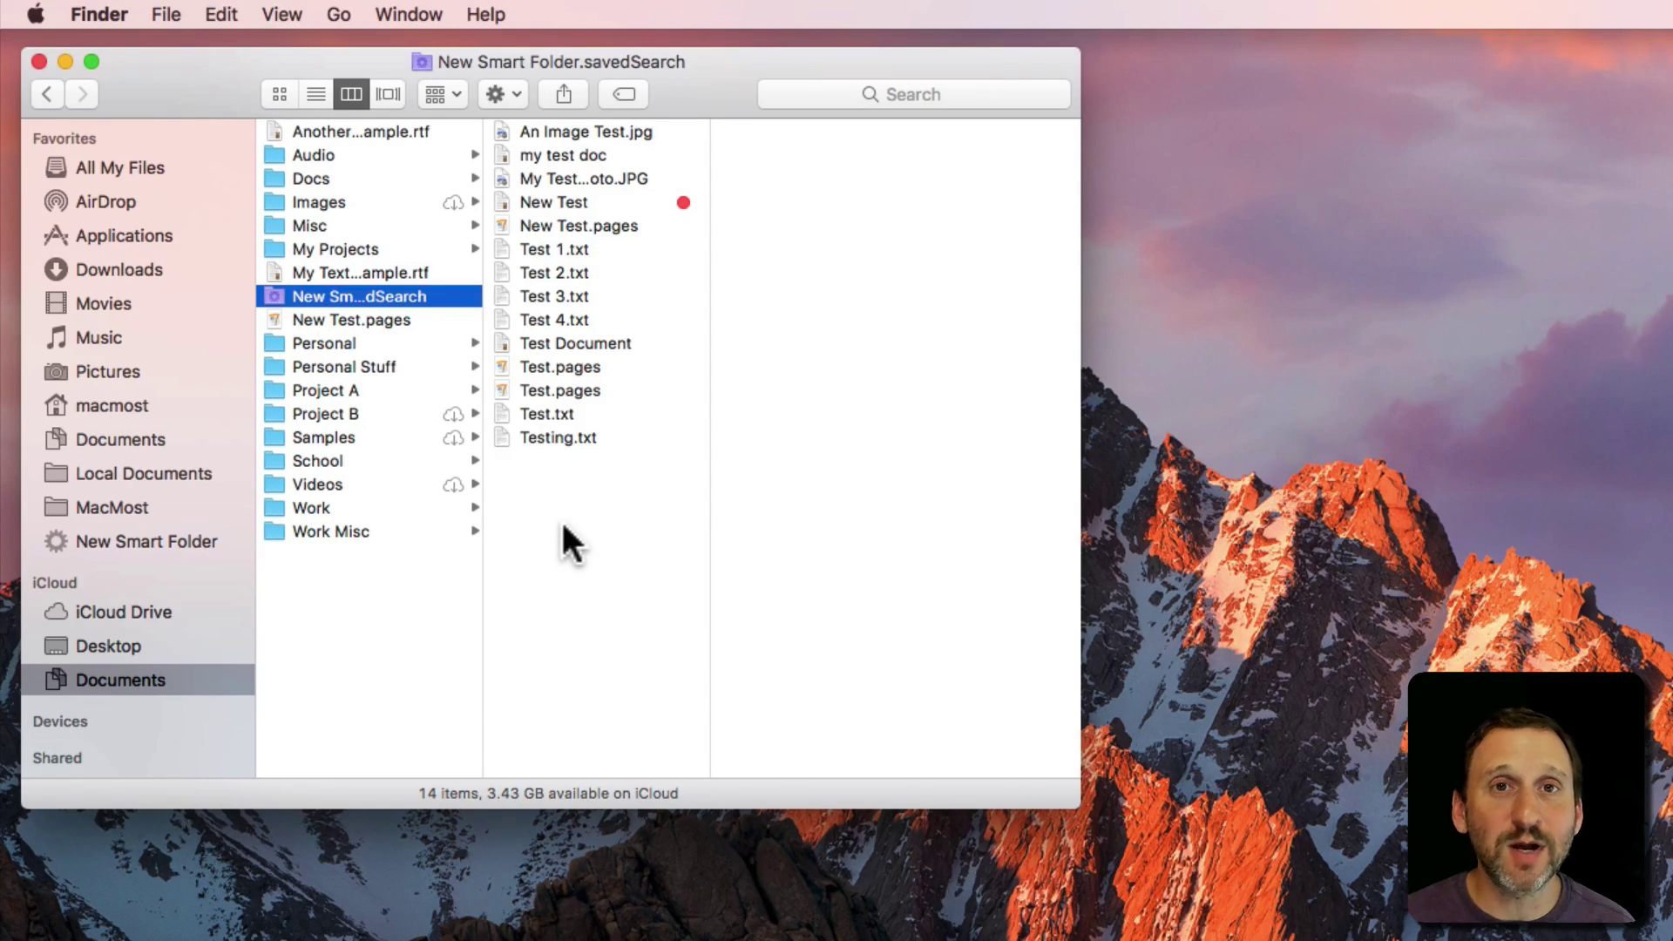
# Start another Smart Folder searching names matching 'test' with an extra criterion, then close it with Don't Save
pyautogui.click(159, 25)
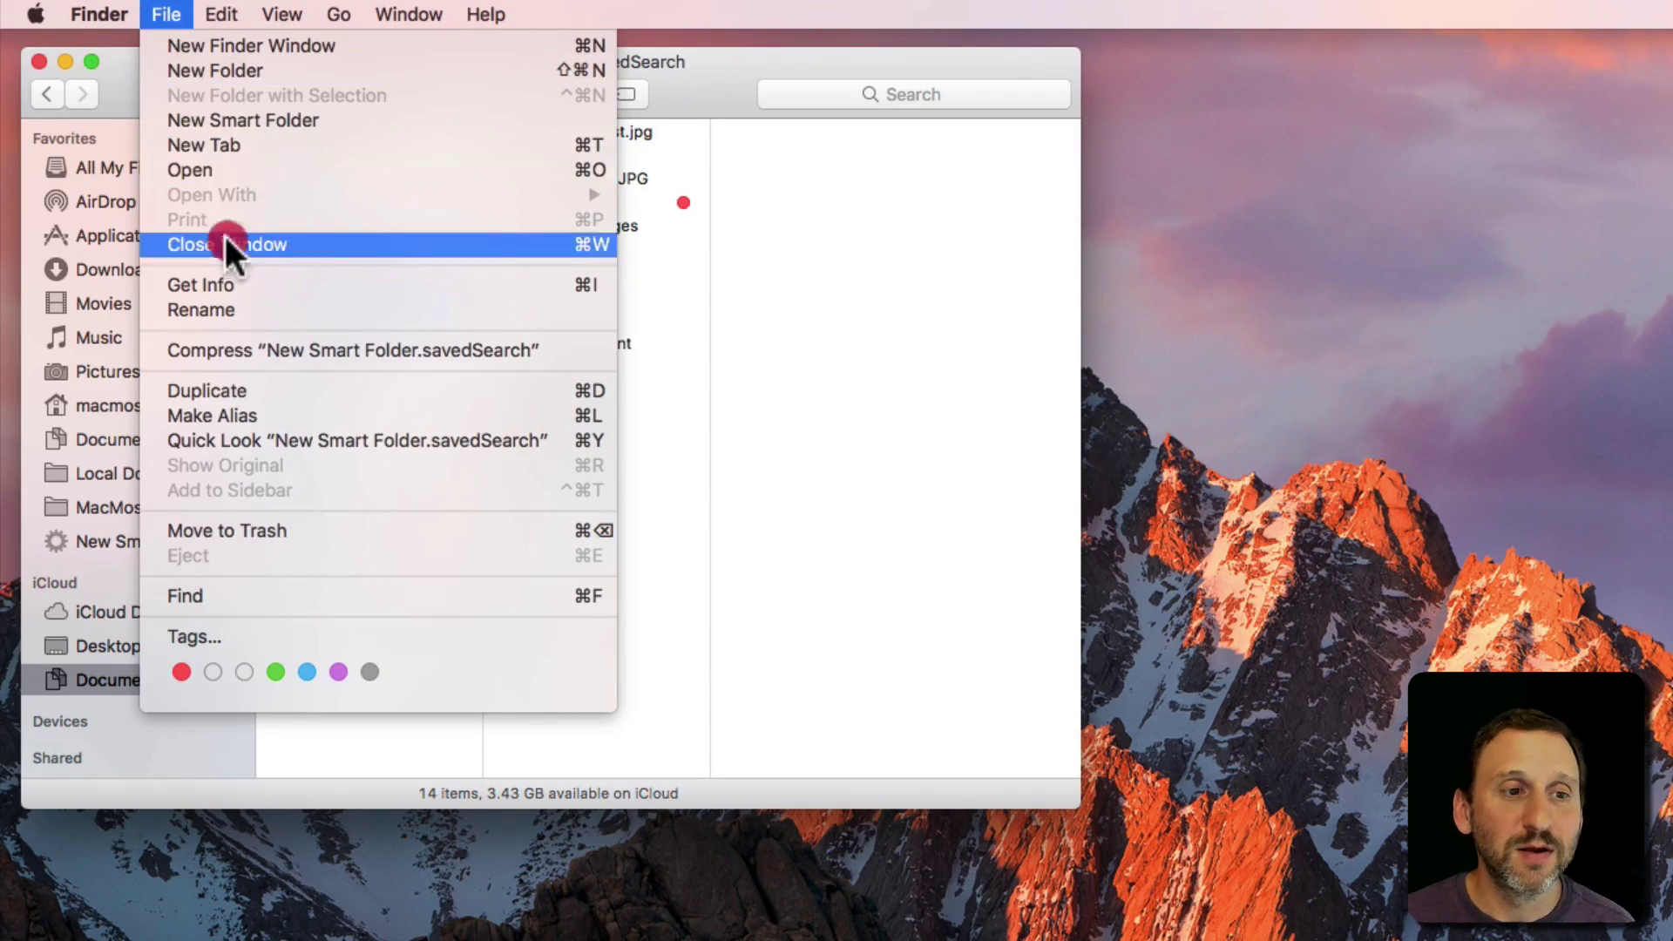
pyautogui.click(228, 118)
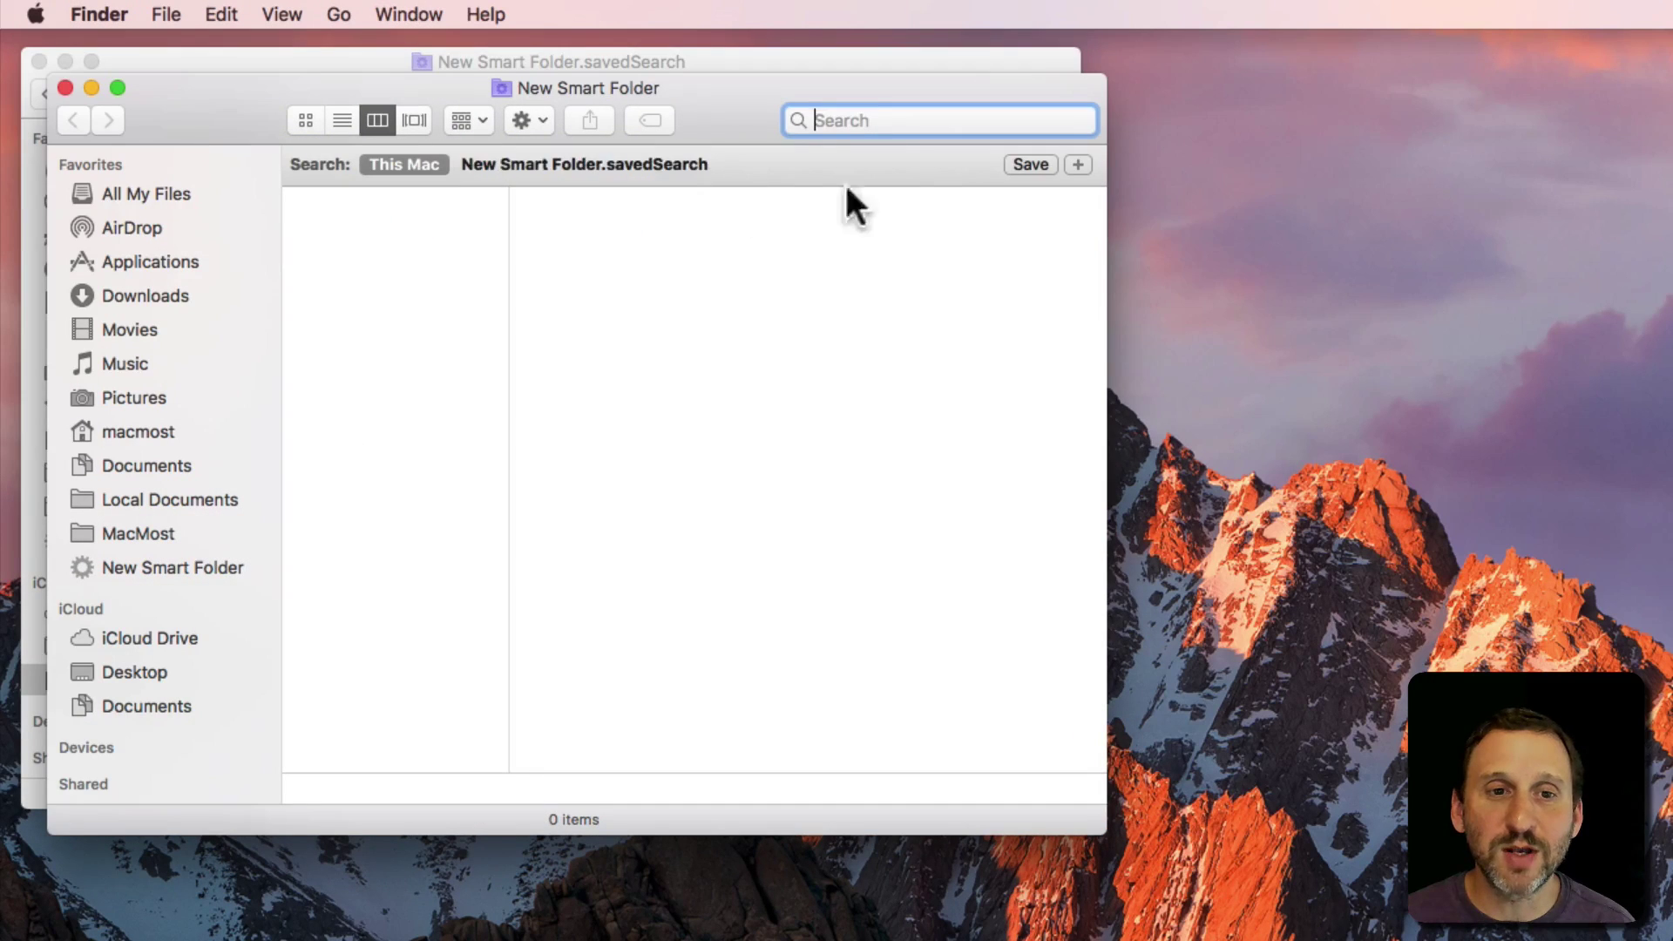
pyautogui.write('test')
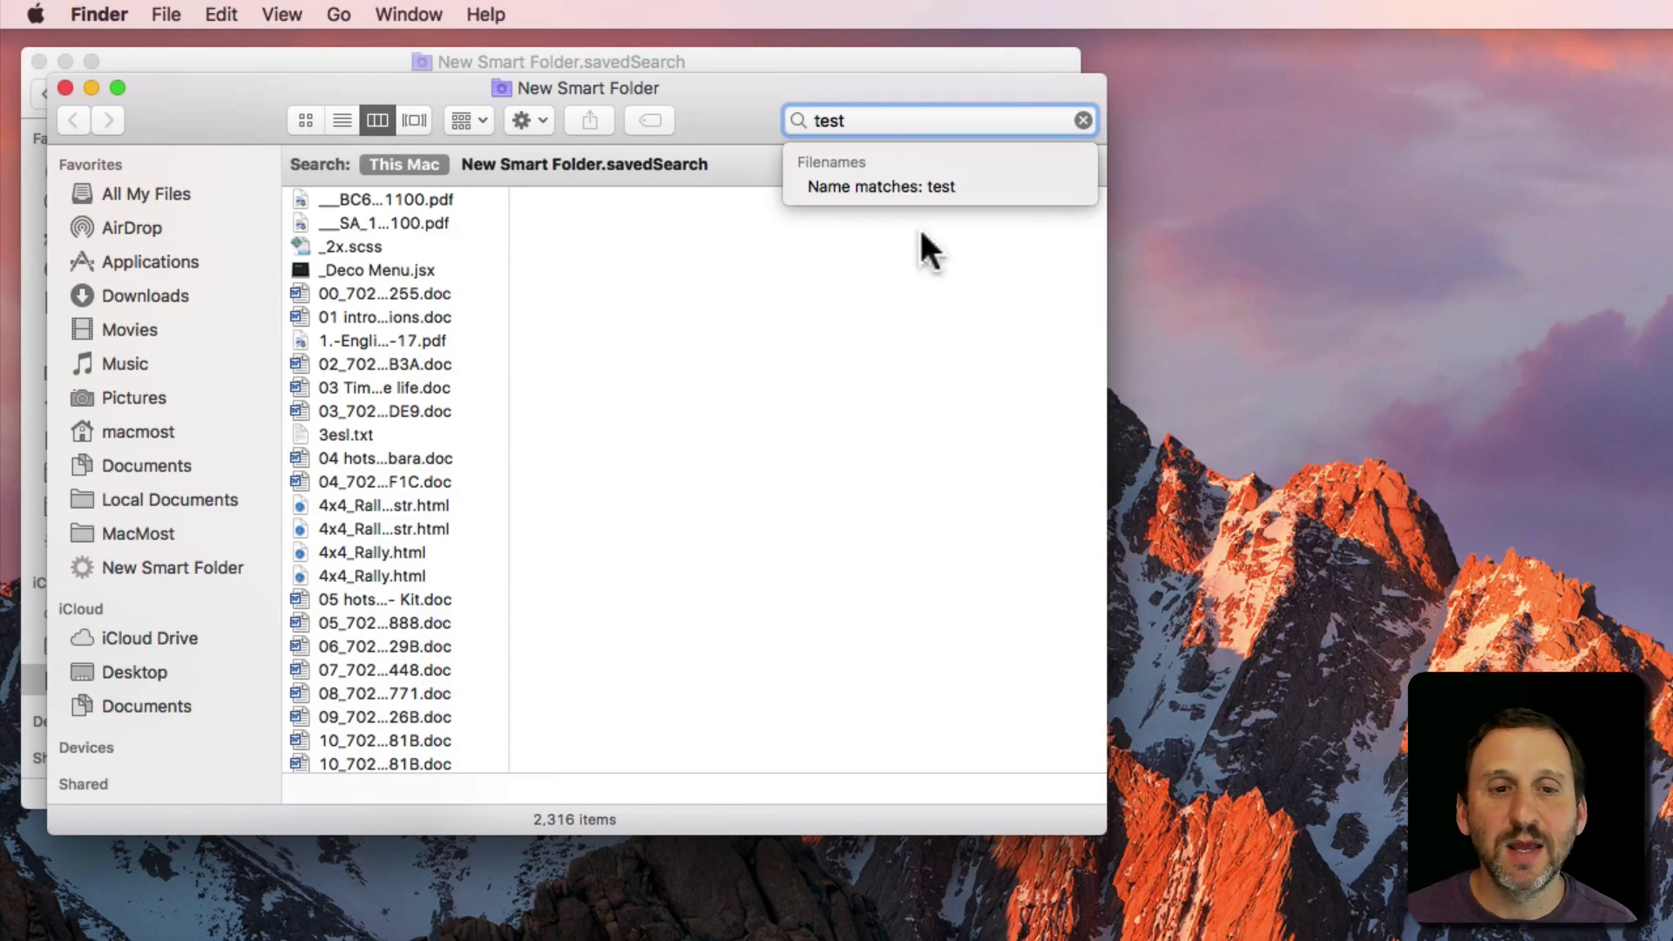
pyautogui.click(910, 187)
pyautogui.click(1077, 165)
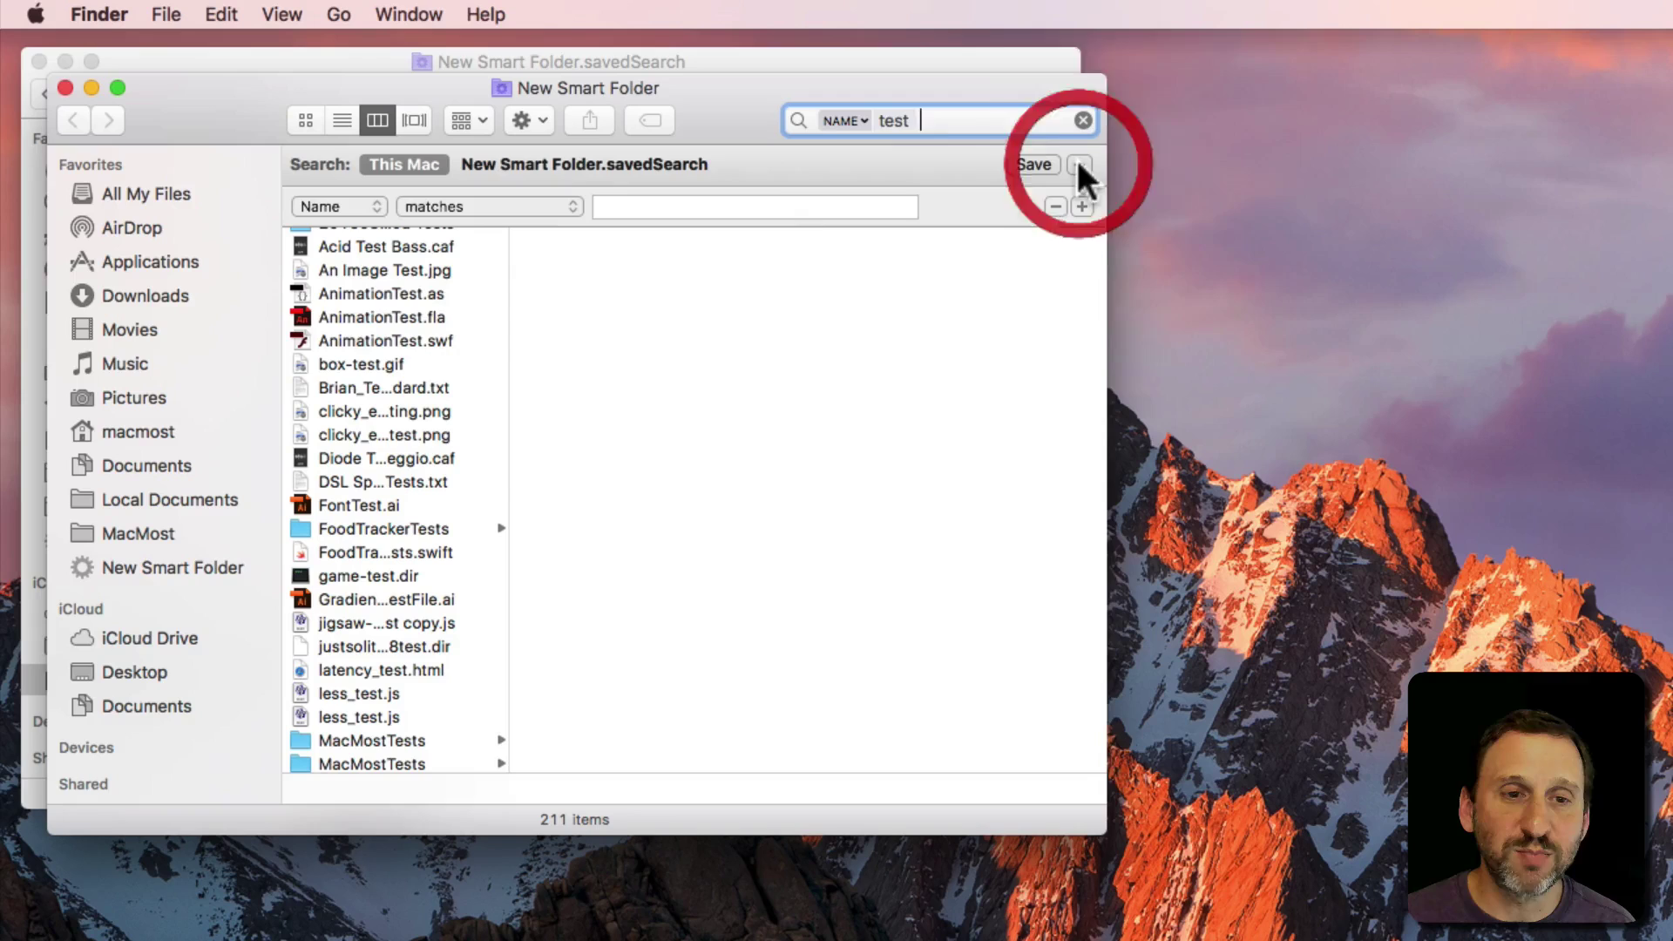
pyautogui.moveTo(352, 205); pyautogui.dragTo(511, 288)
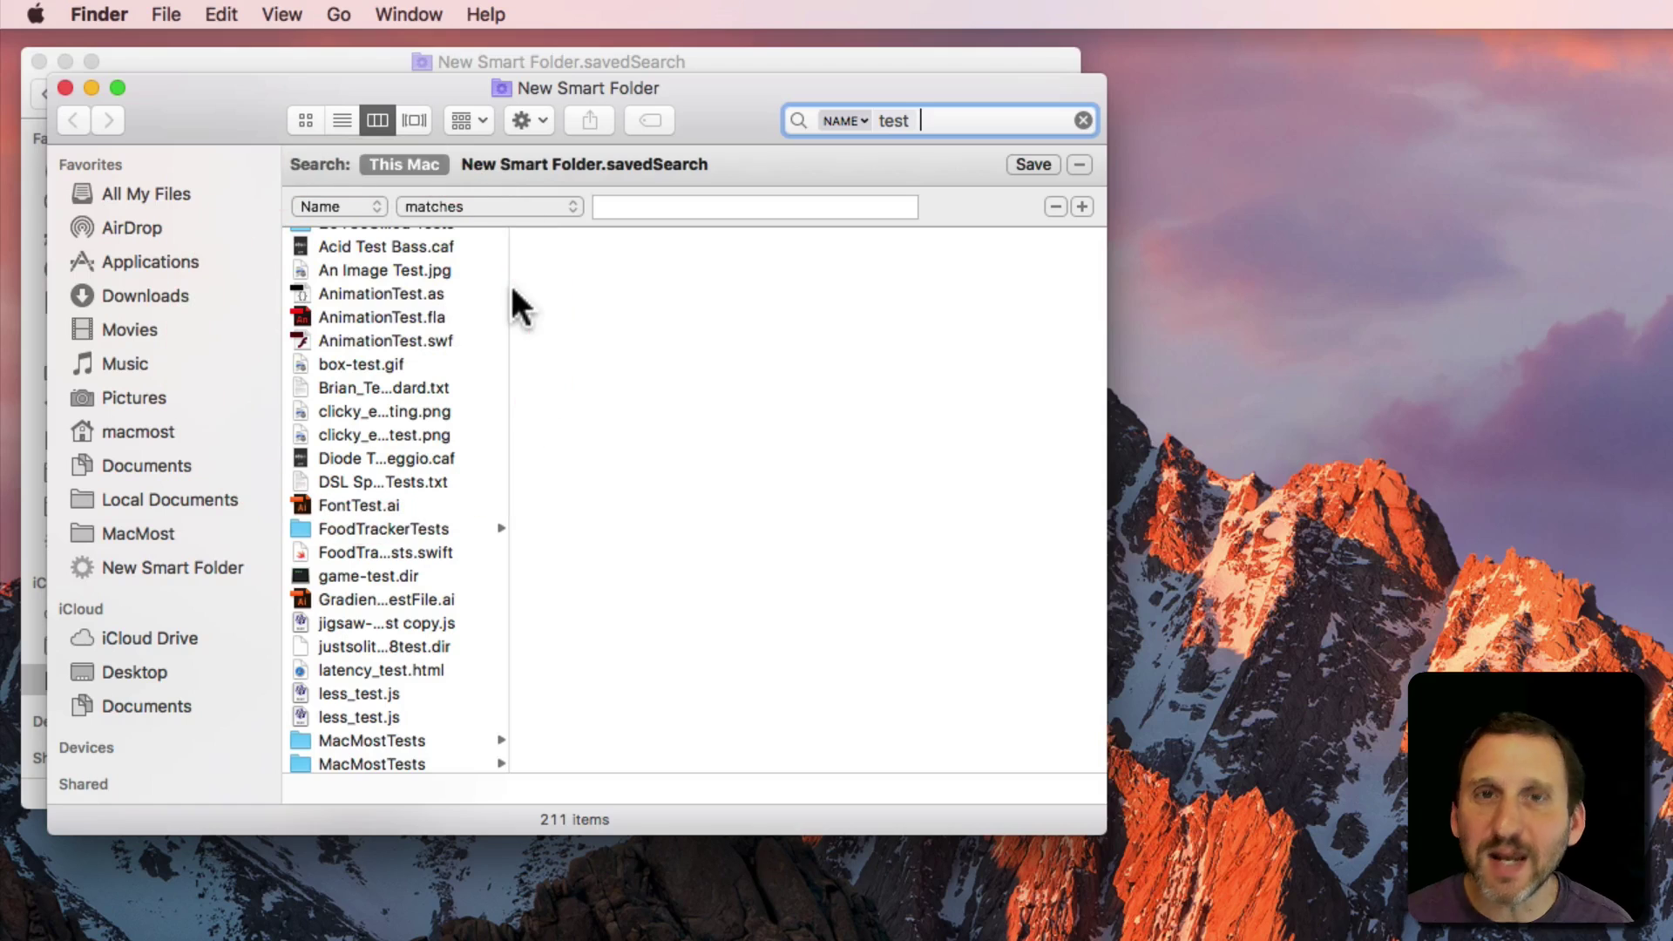
pyautogui.click(66, 88)
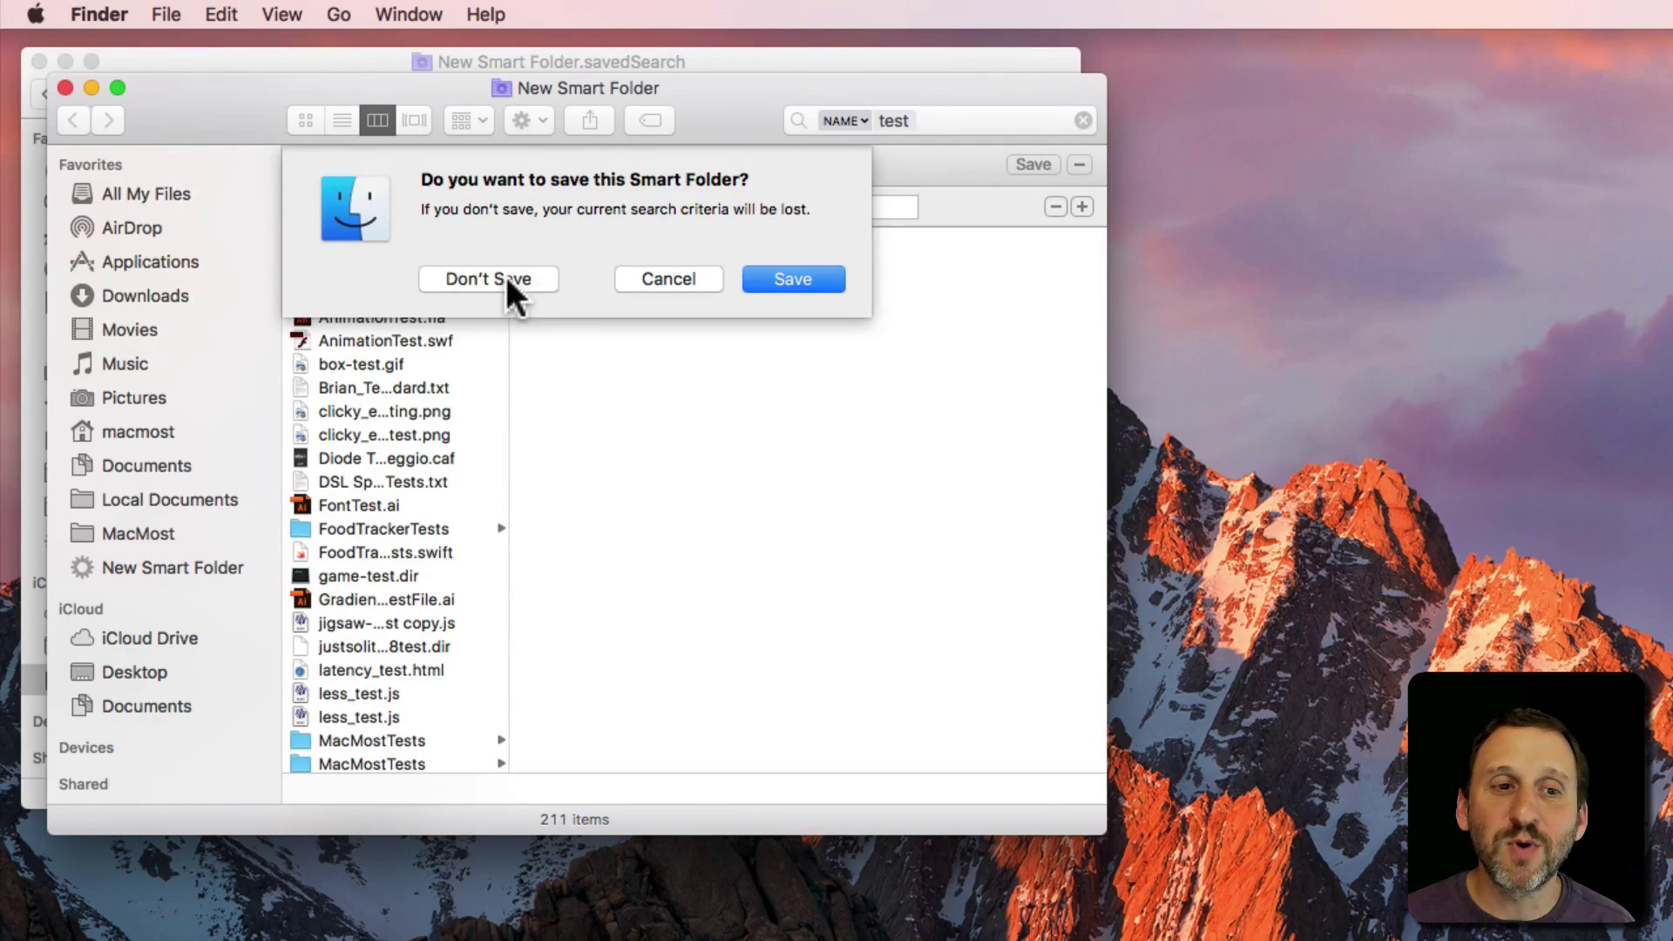
pyautogui.click(507, 279)
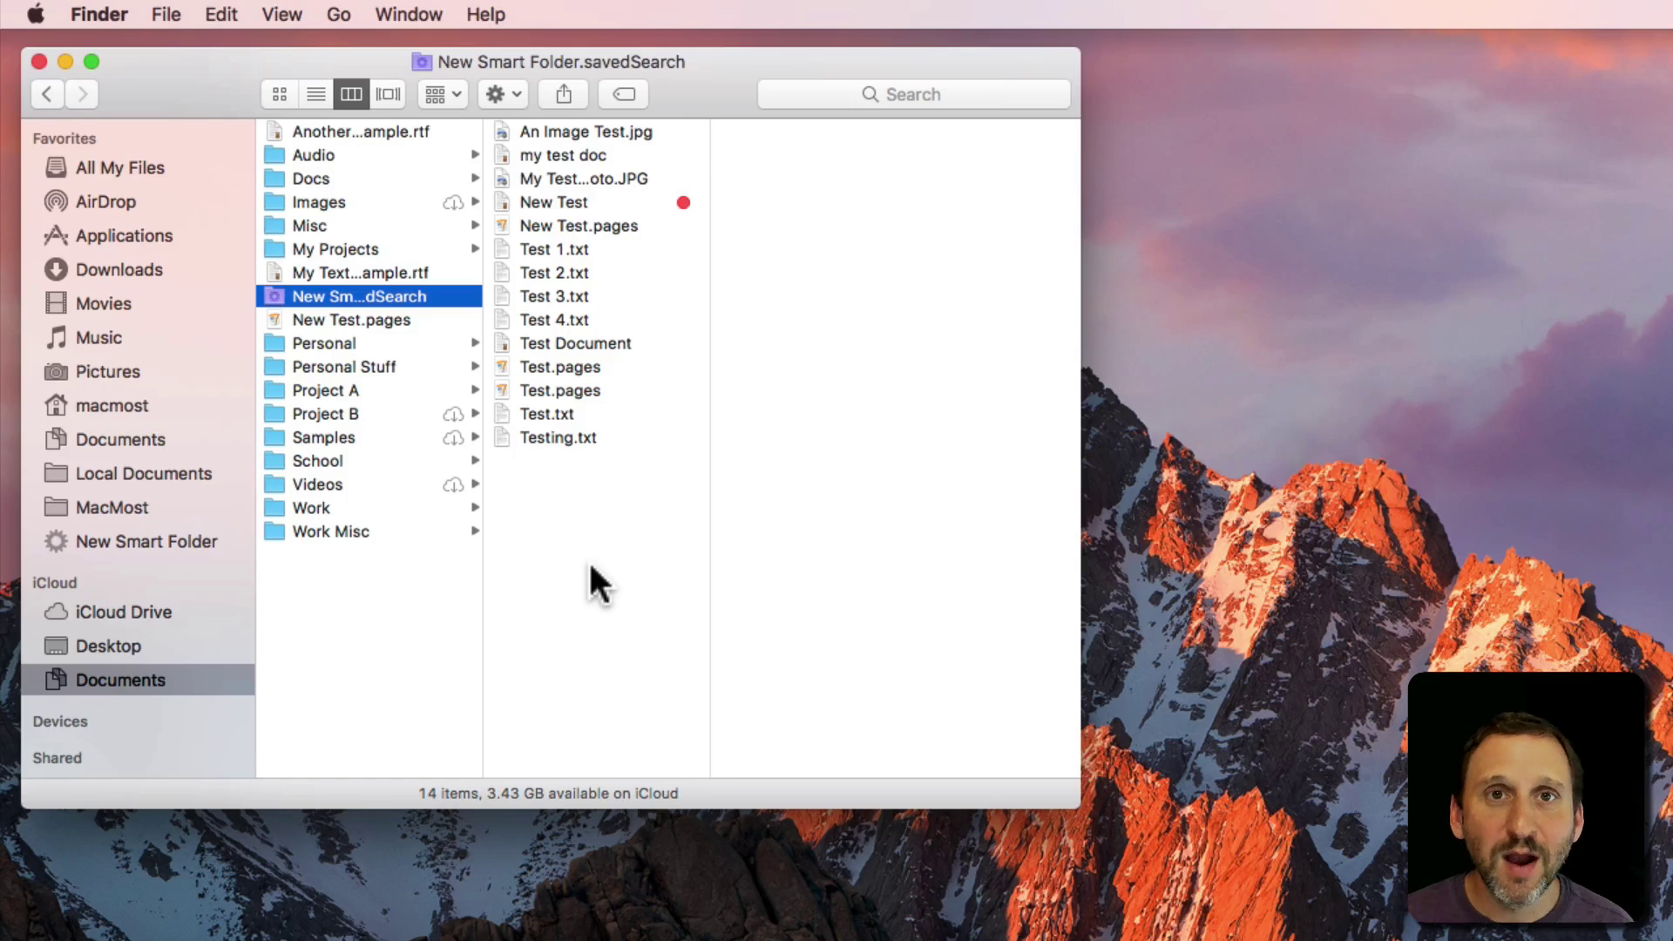
# Close an empty New Smart Folder window and deselect the saved search in Documents
pyautogui.click(165, 14)
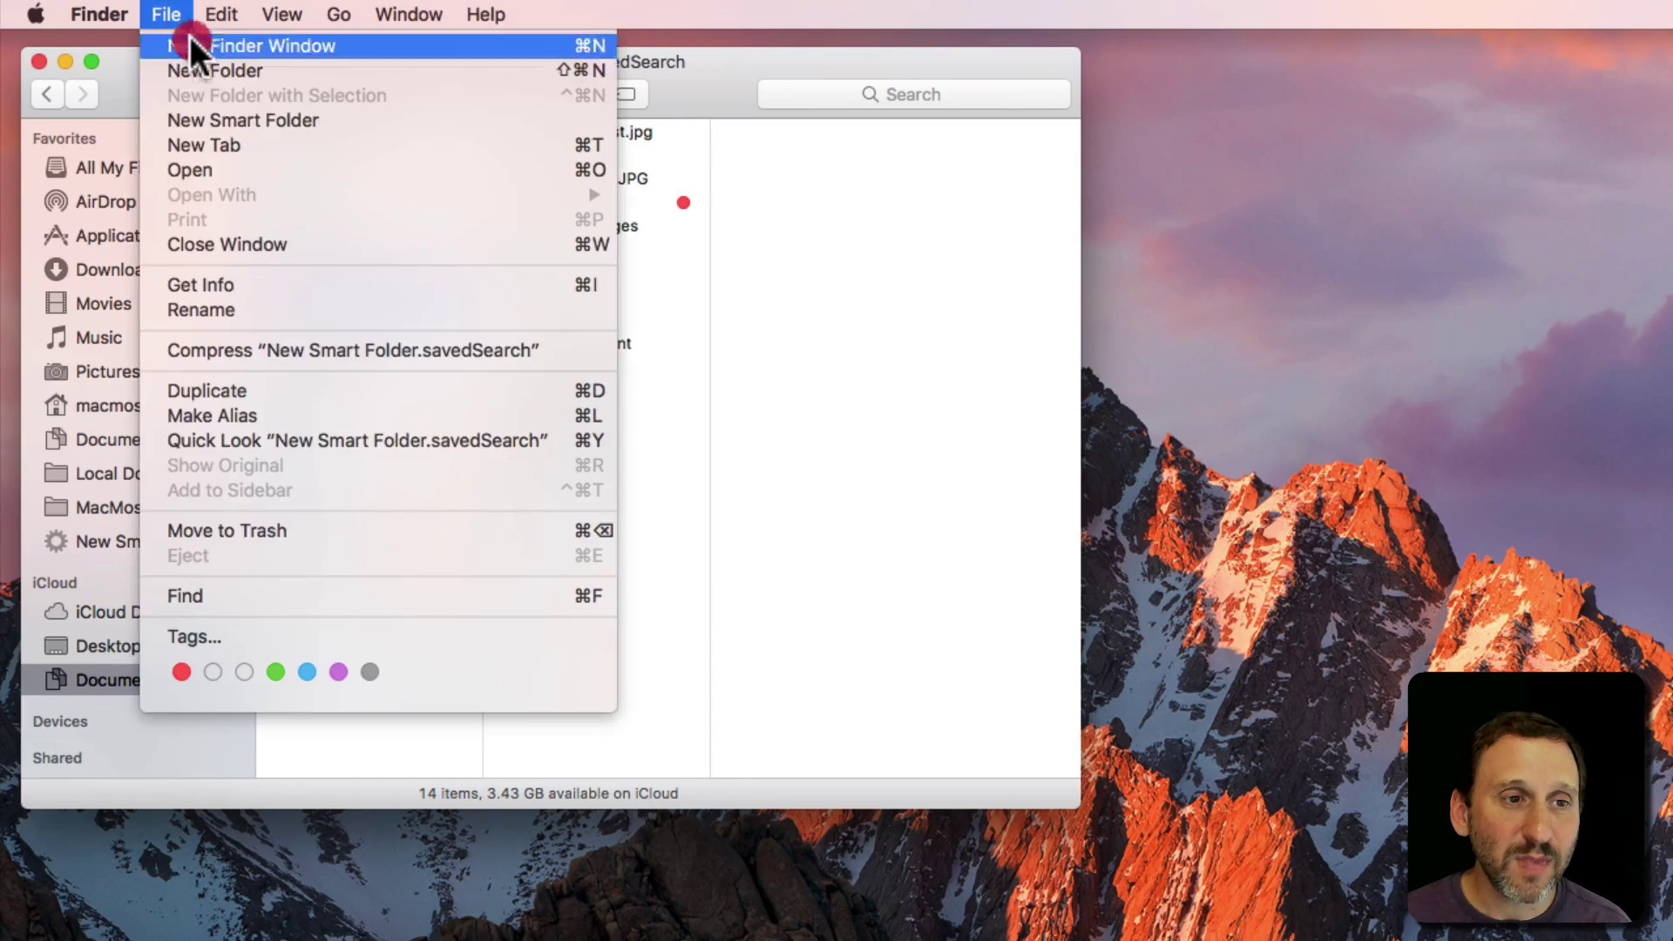
pyautogui.click(211, 118)
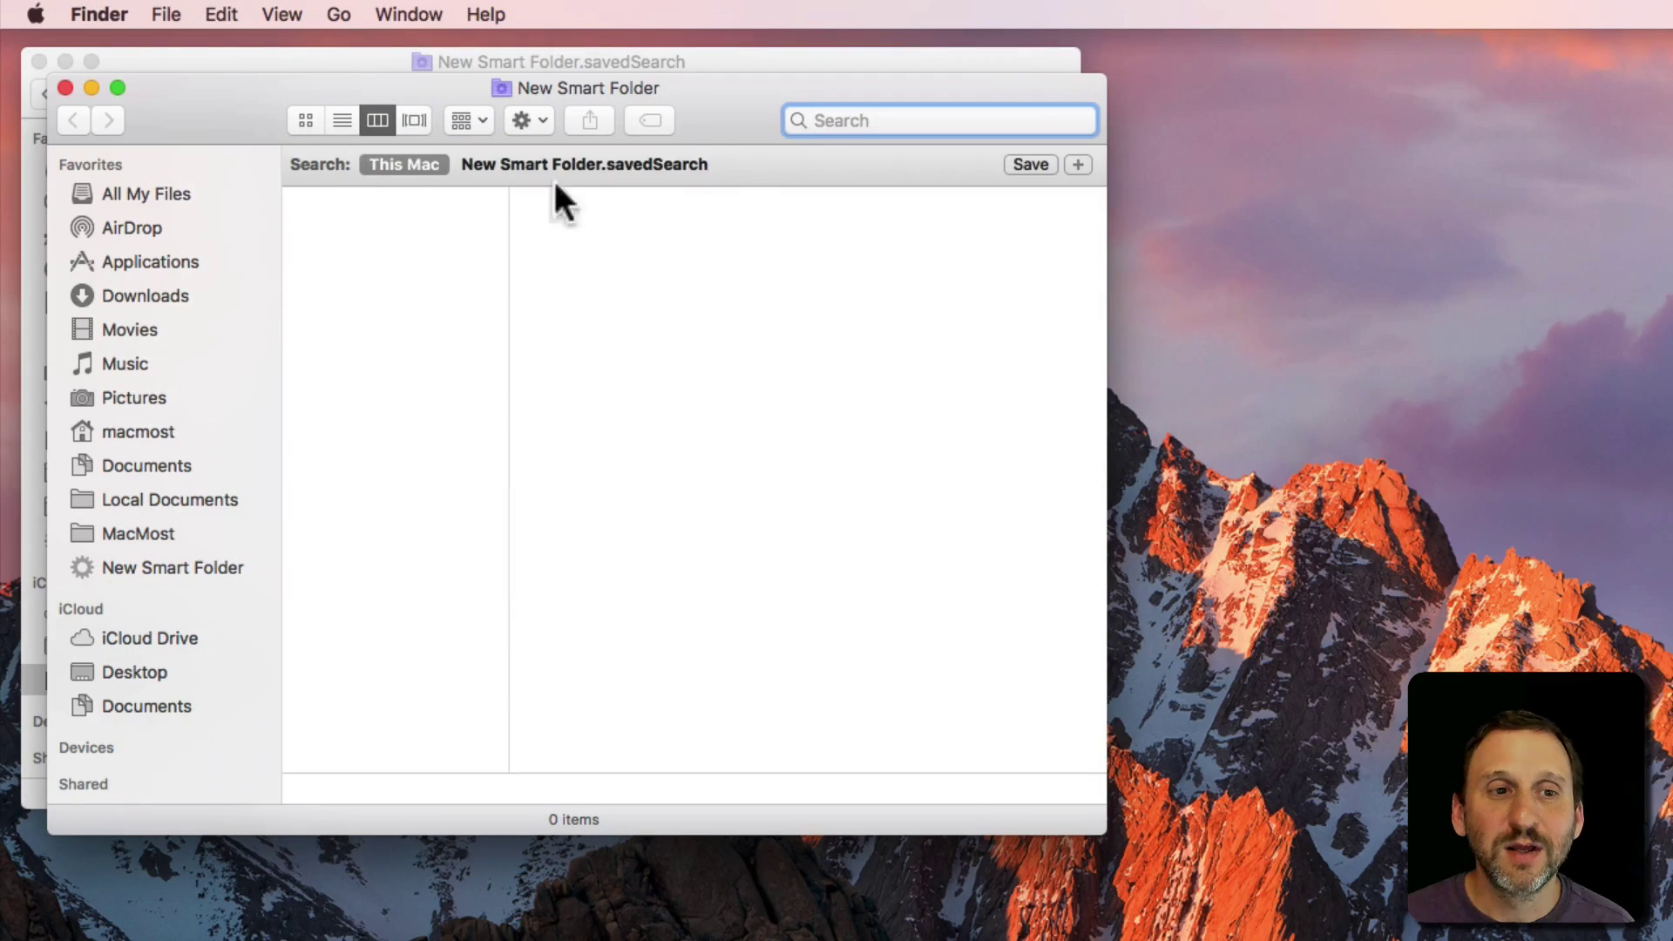
pyautogui.click(65, 87)
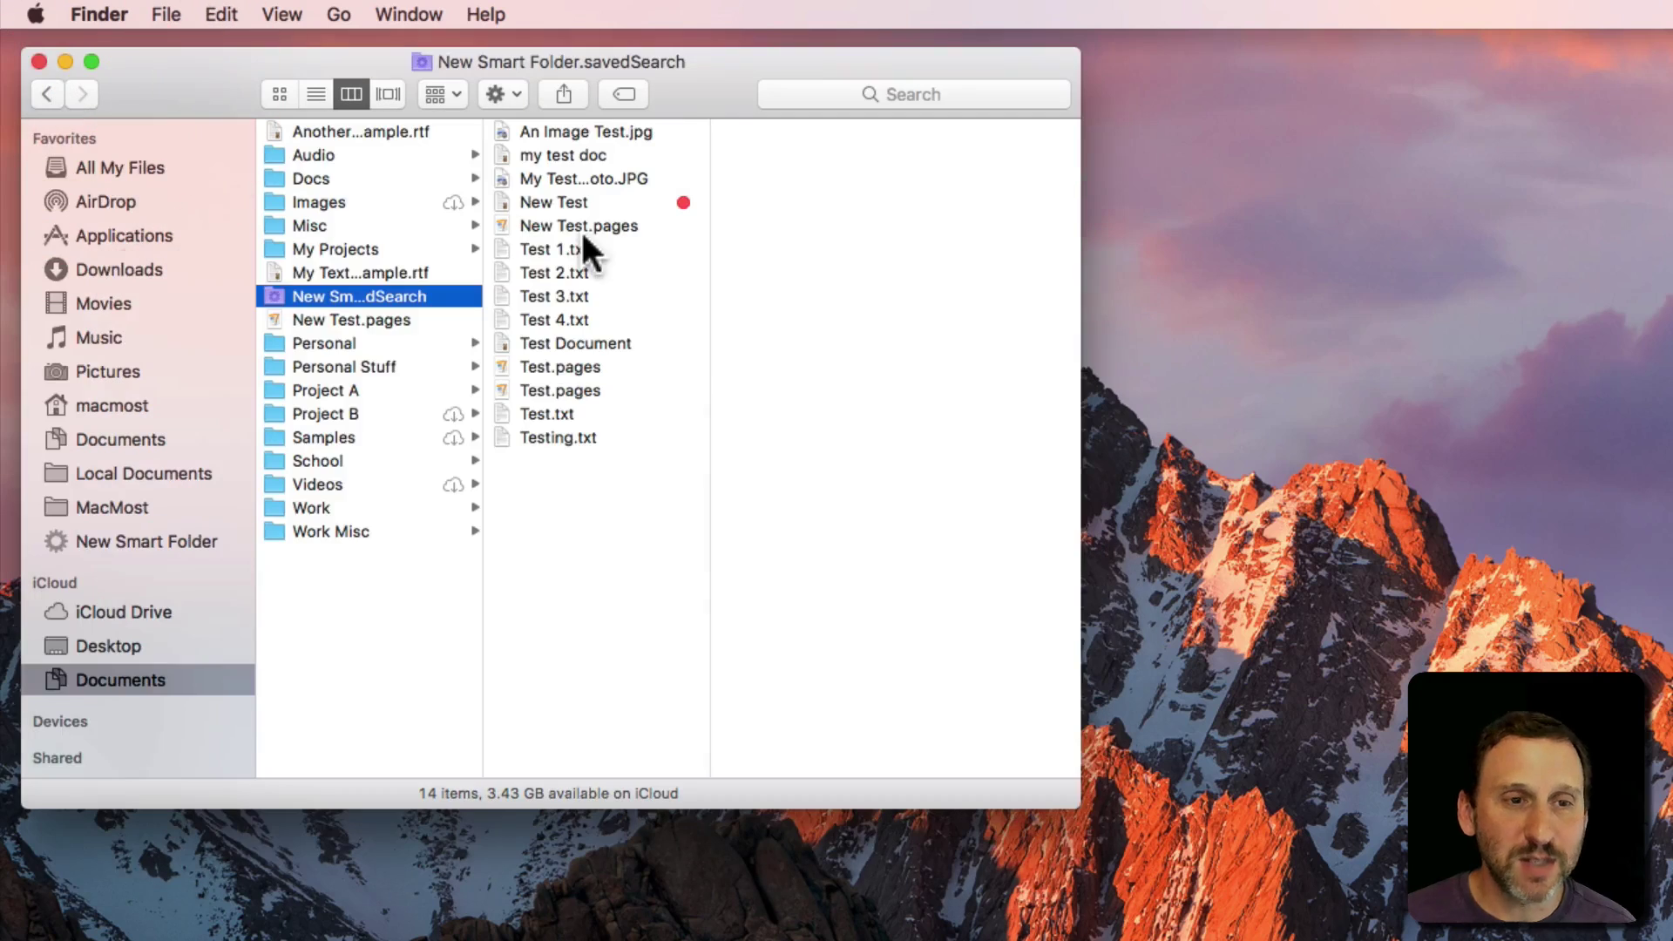
pyautogui.click(363, 620)
# Save a second Smart Folder for names matching 'test' in Documents to the sidebar, and close its window
pyautogui.click(171, 13)
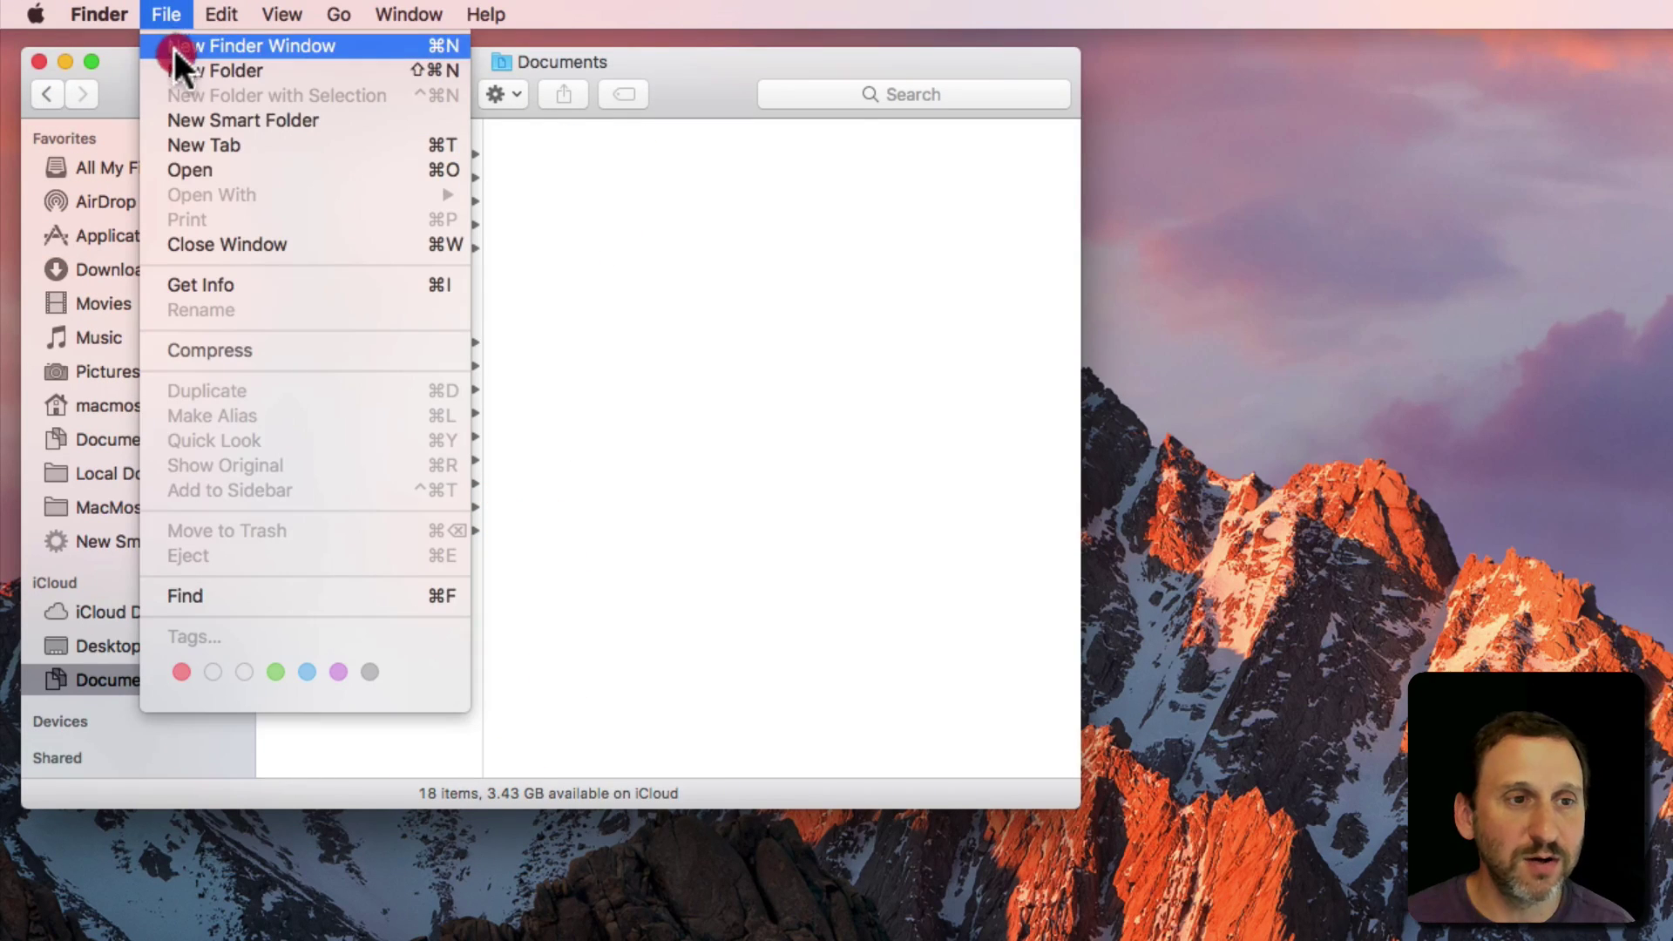
pyautogui.click(189, 117)
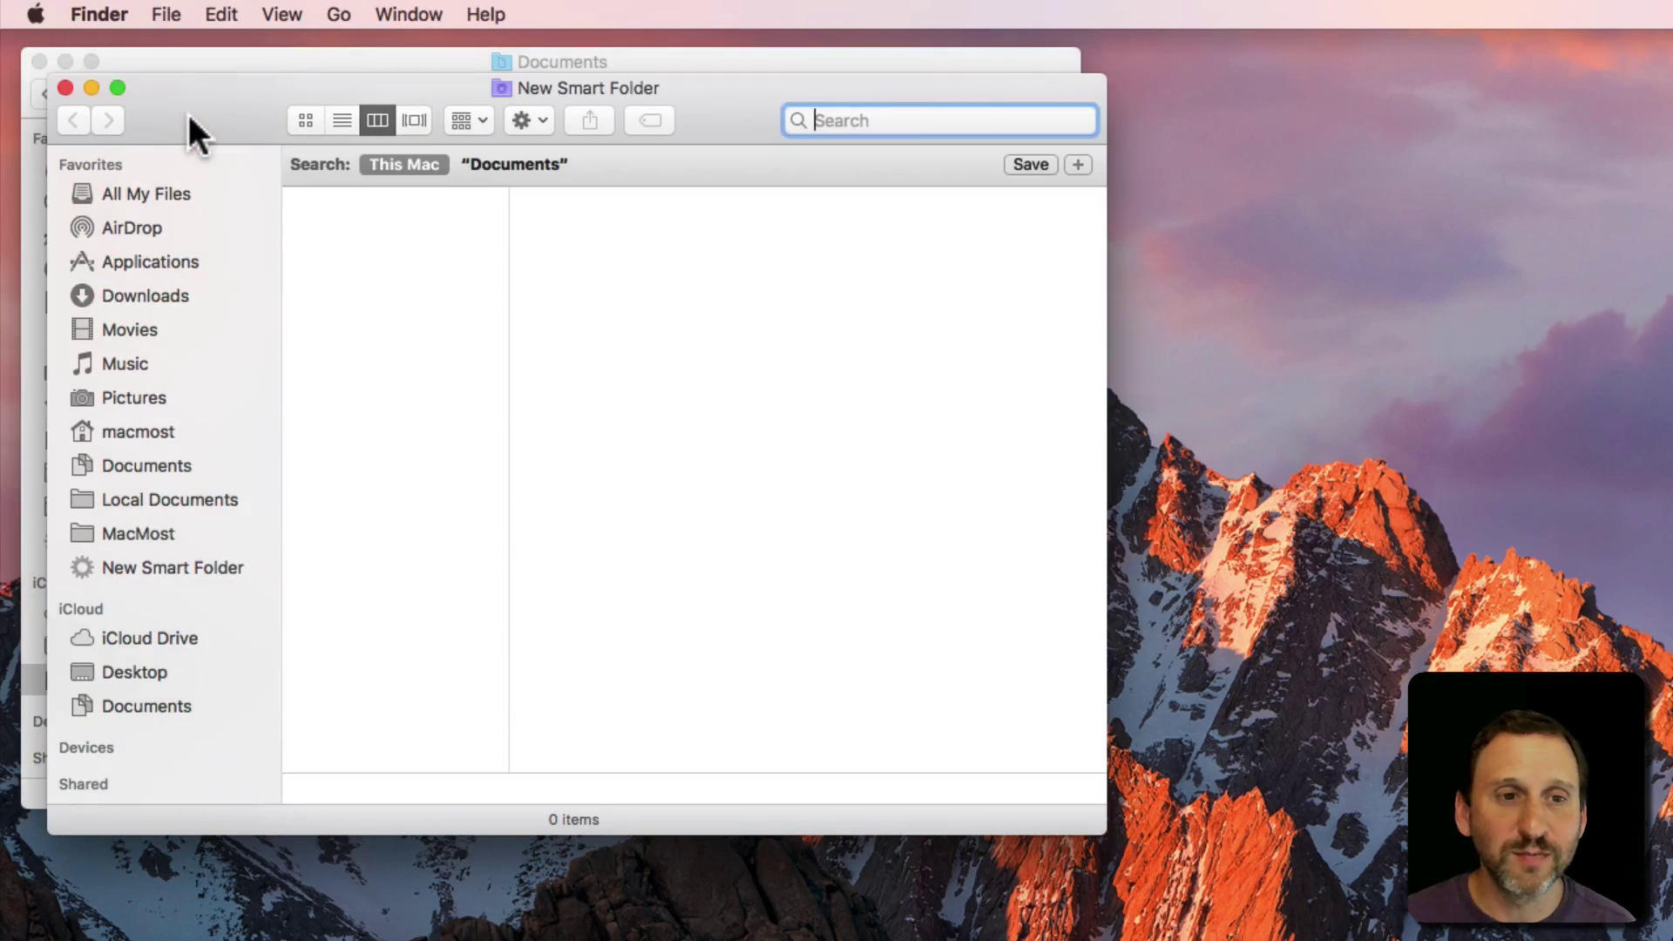
pyautogui.write('test')
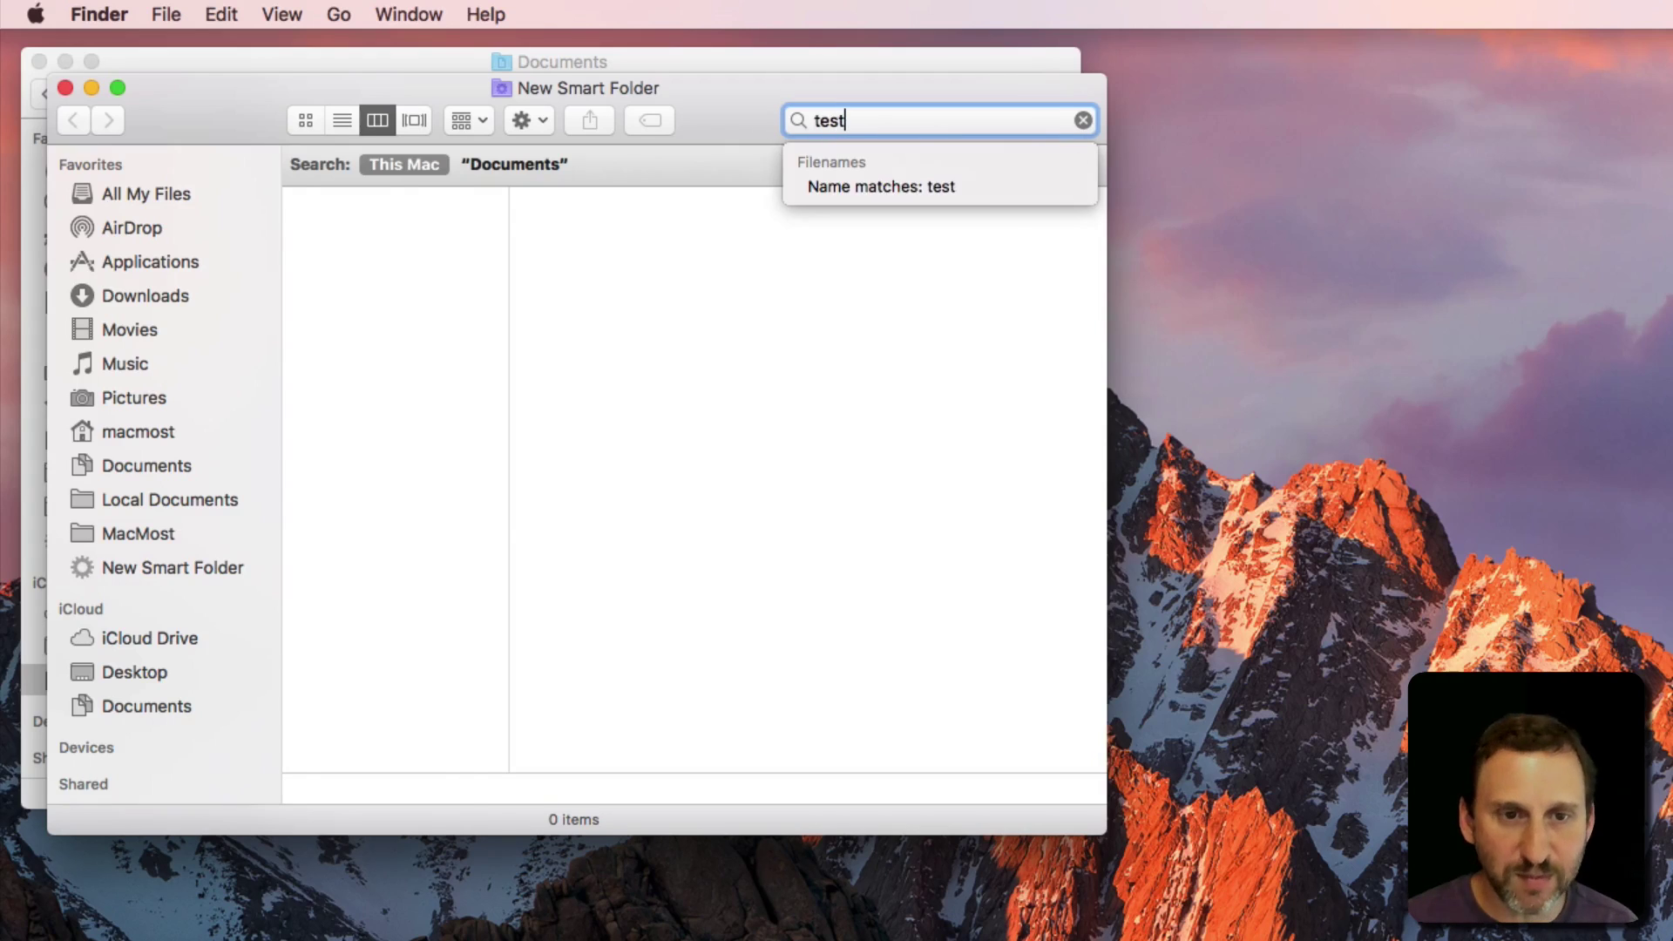
pyautogui.click(951, 185)
pyautogui.click(520, 160)
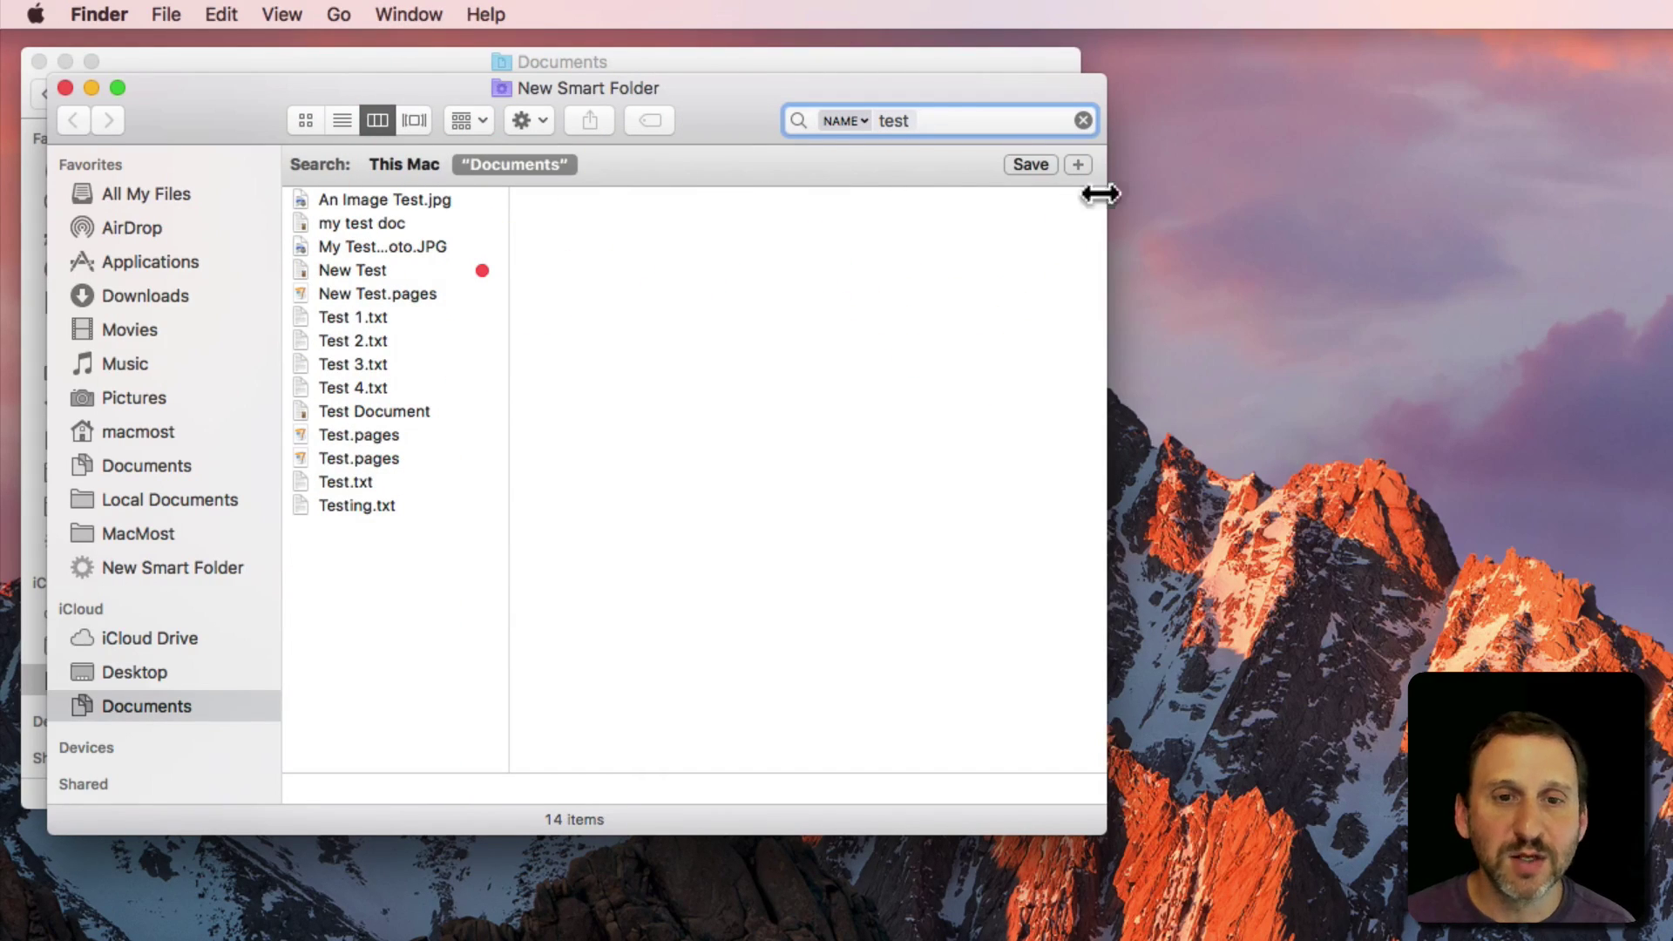
pyautogui.click(1028, 165)
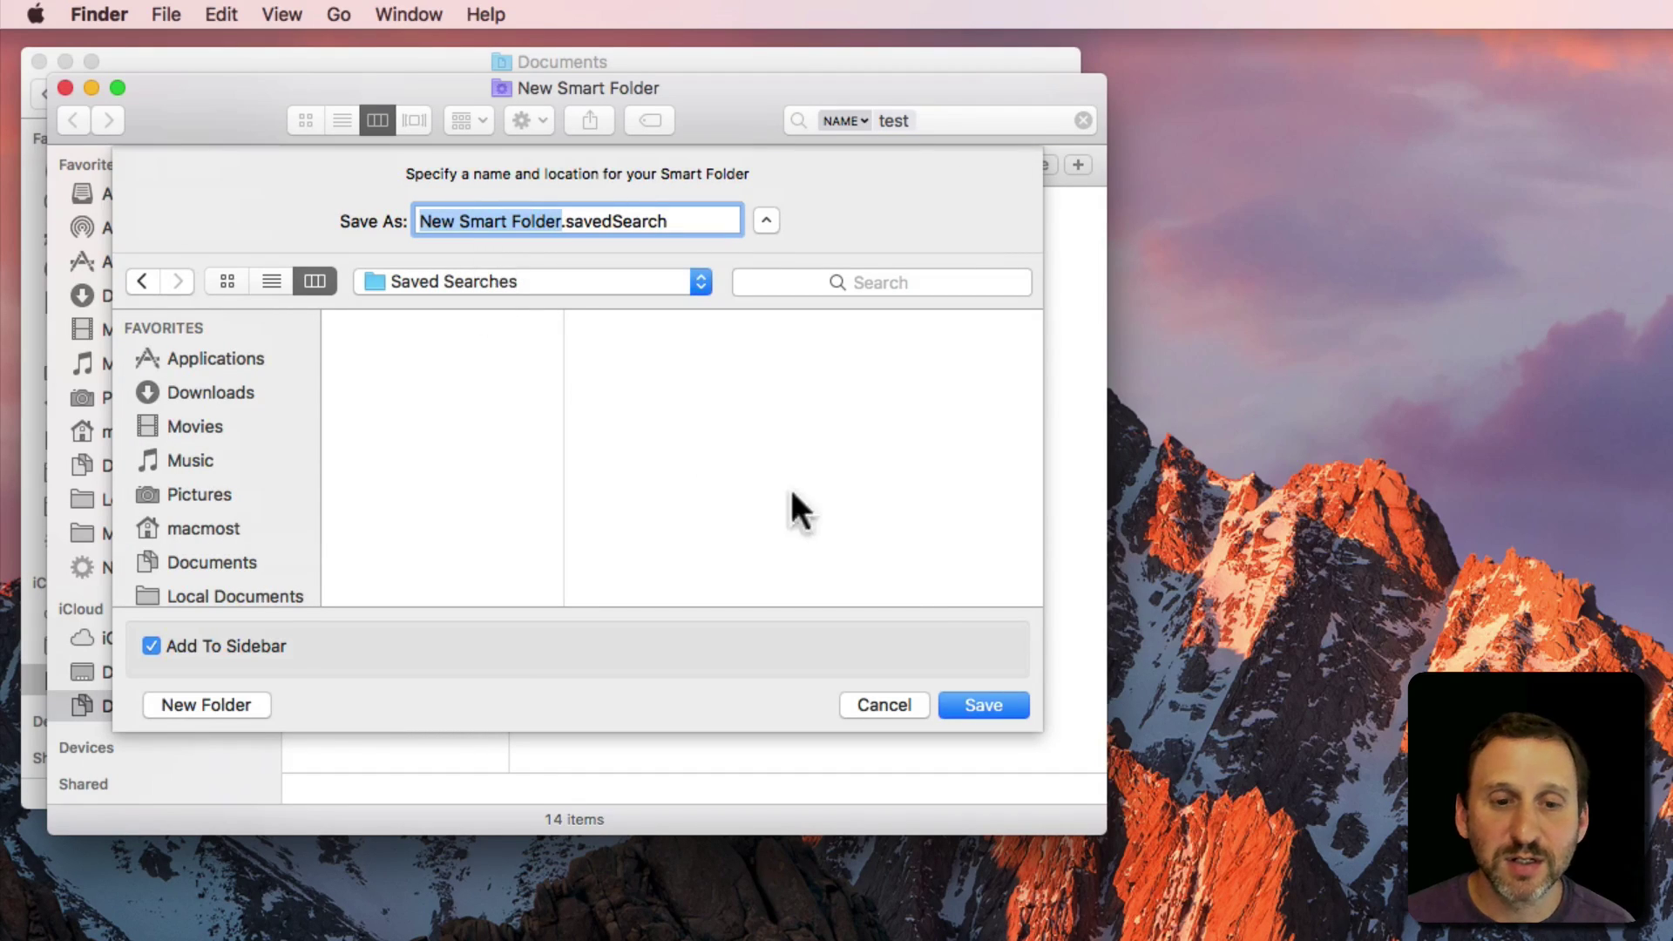
pyautogui.click(988, 702)
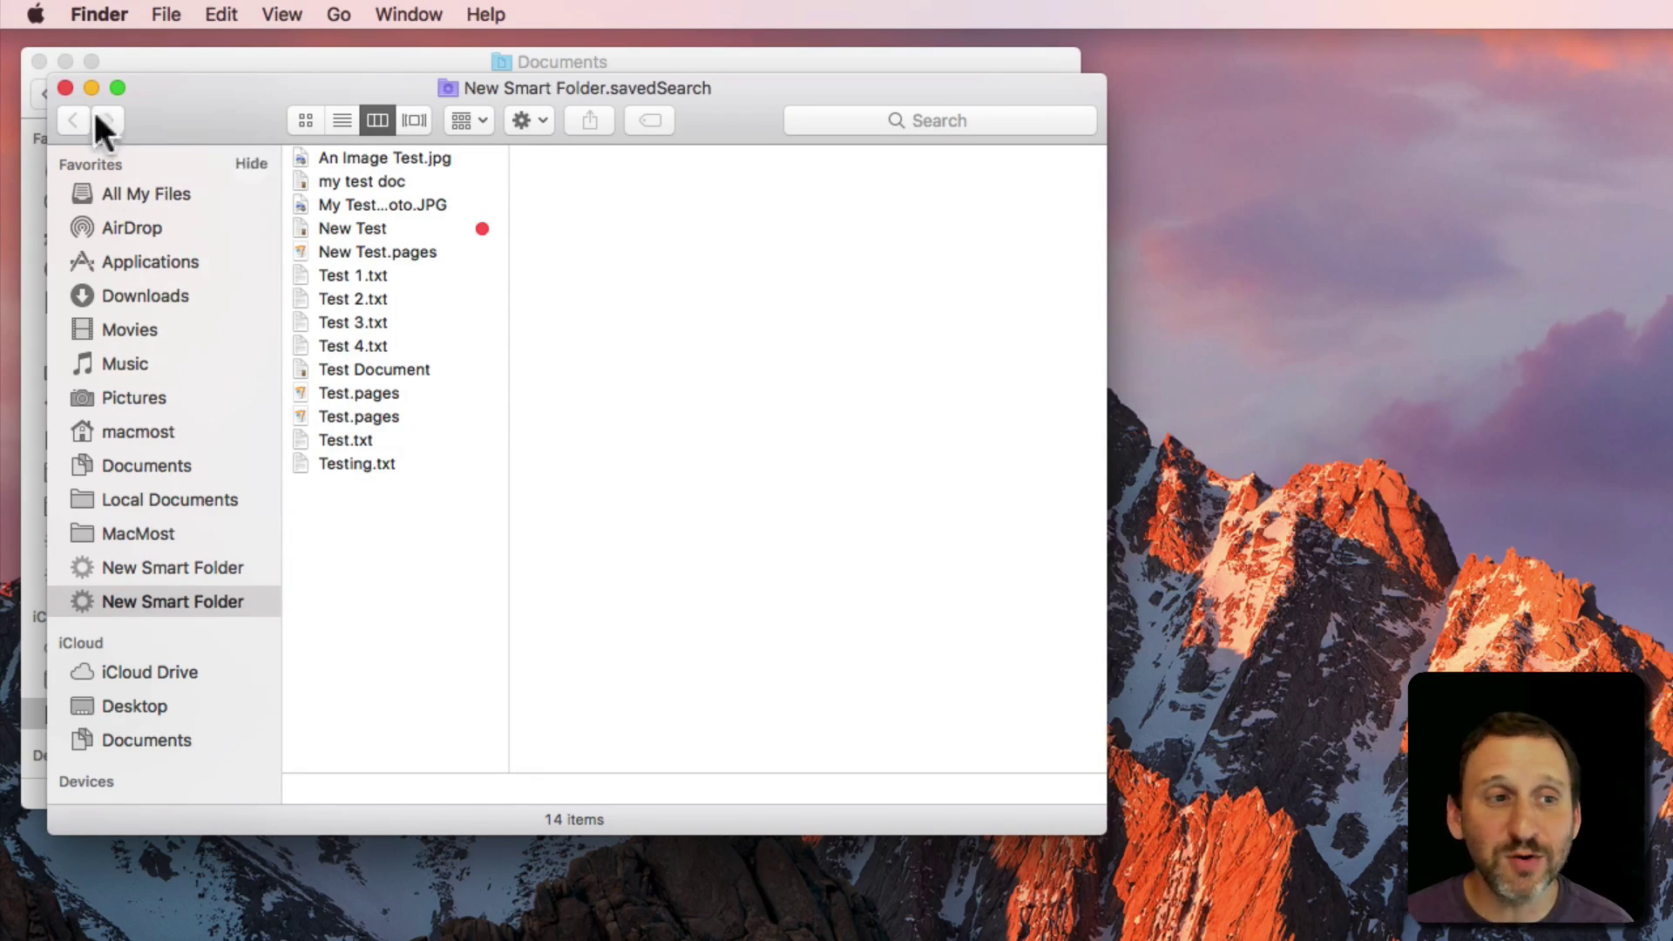
pyautogui.click(65, 88)
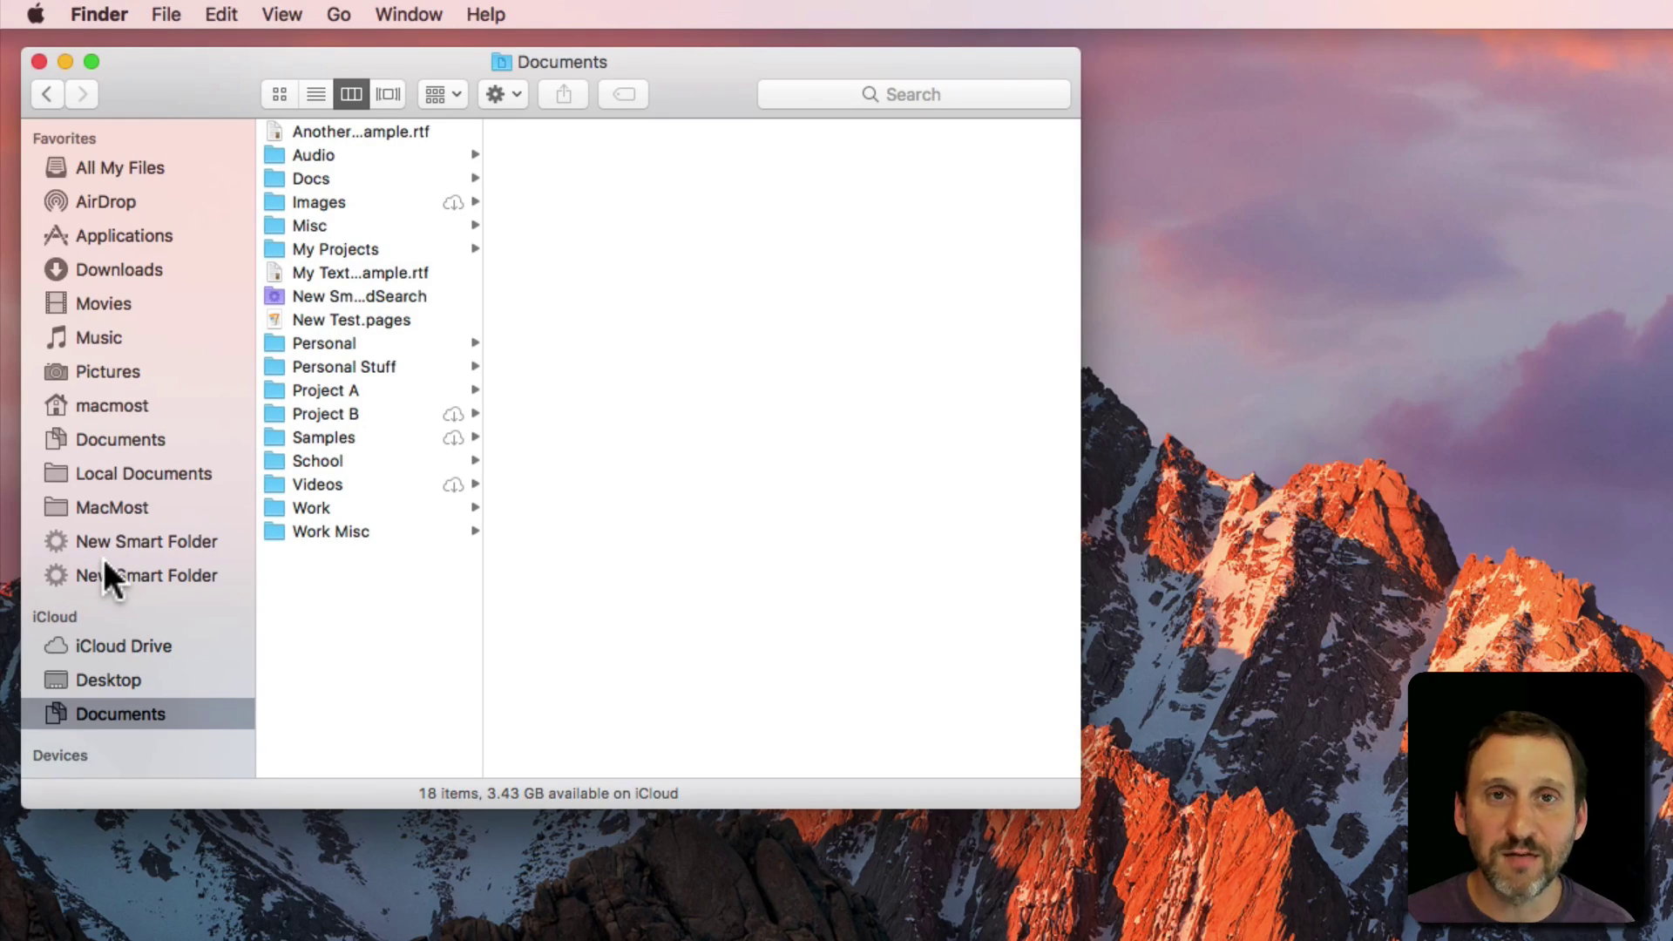
# Compare both New Smart Folder sidebar entries, then open New Smart Folder.savedSearch inside Documents
pyautogui.click(137, 542)
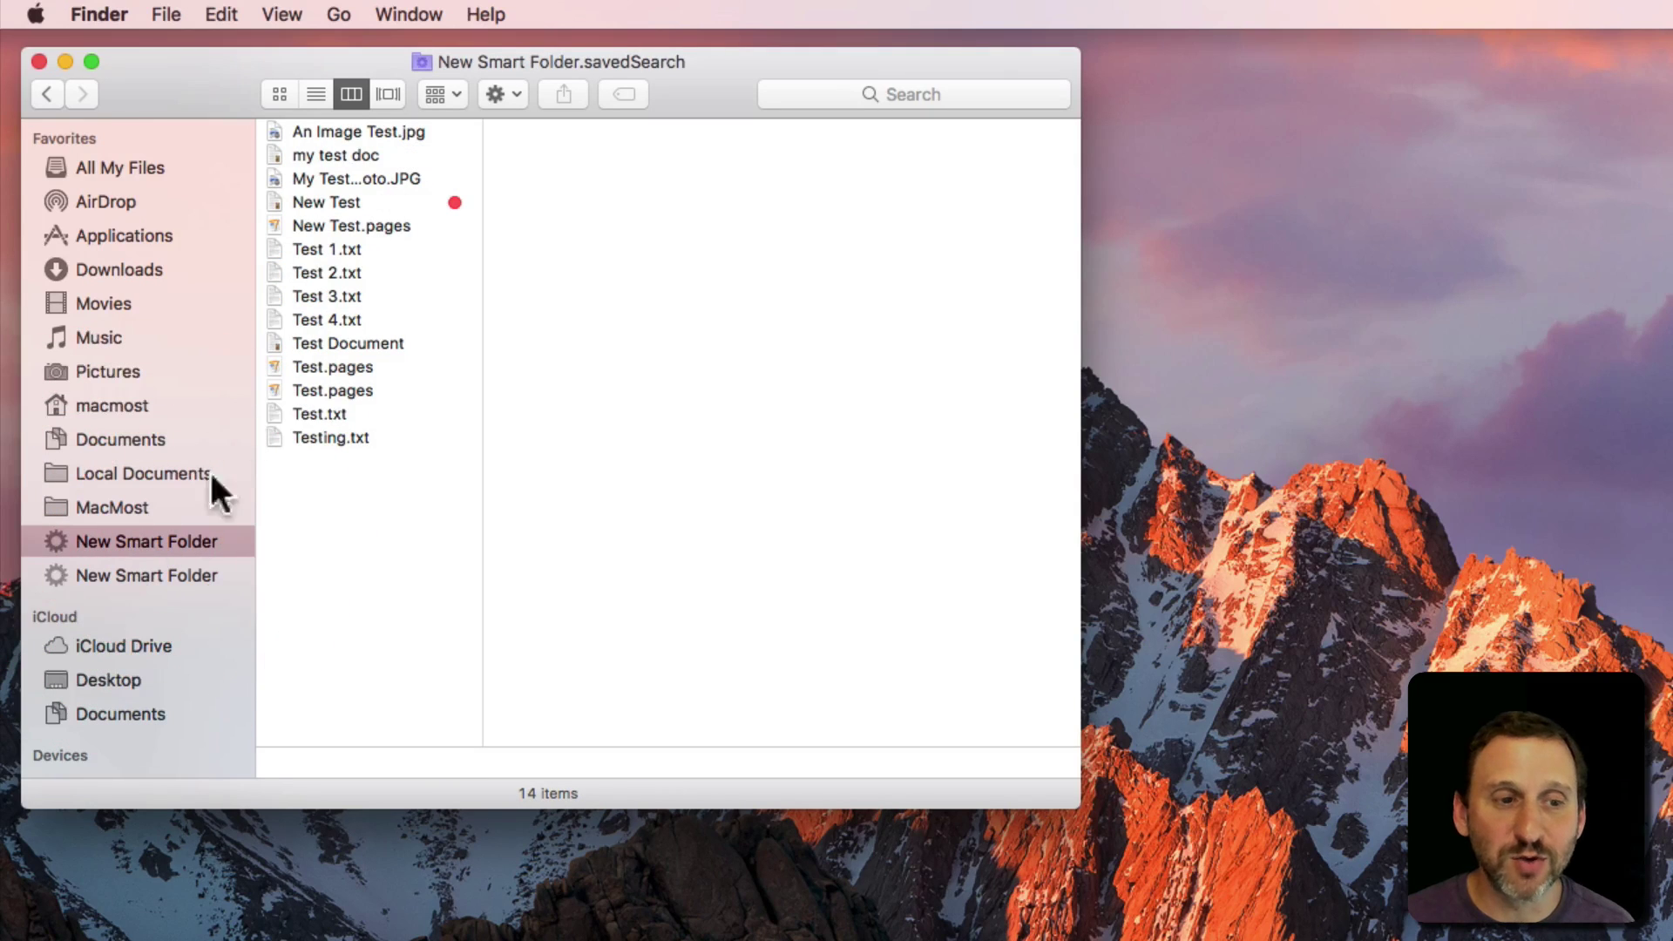
pyautogui.click(149, 579)
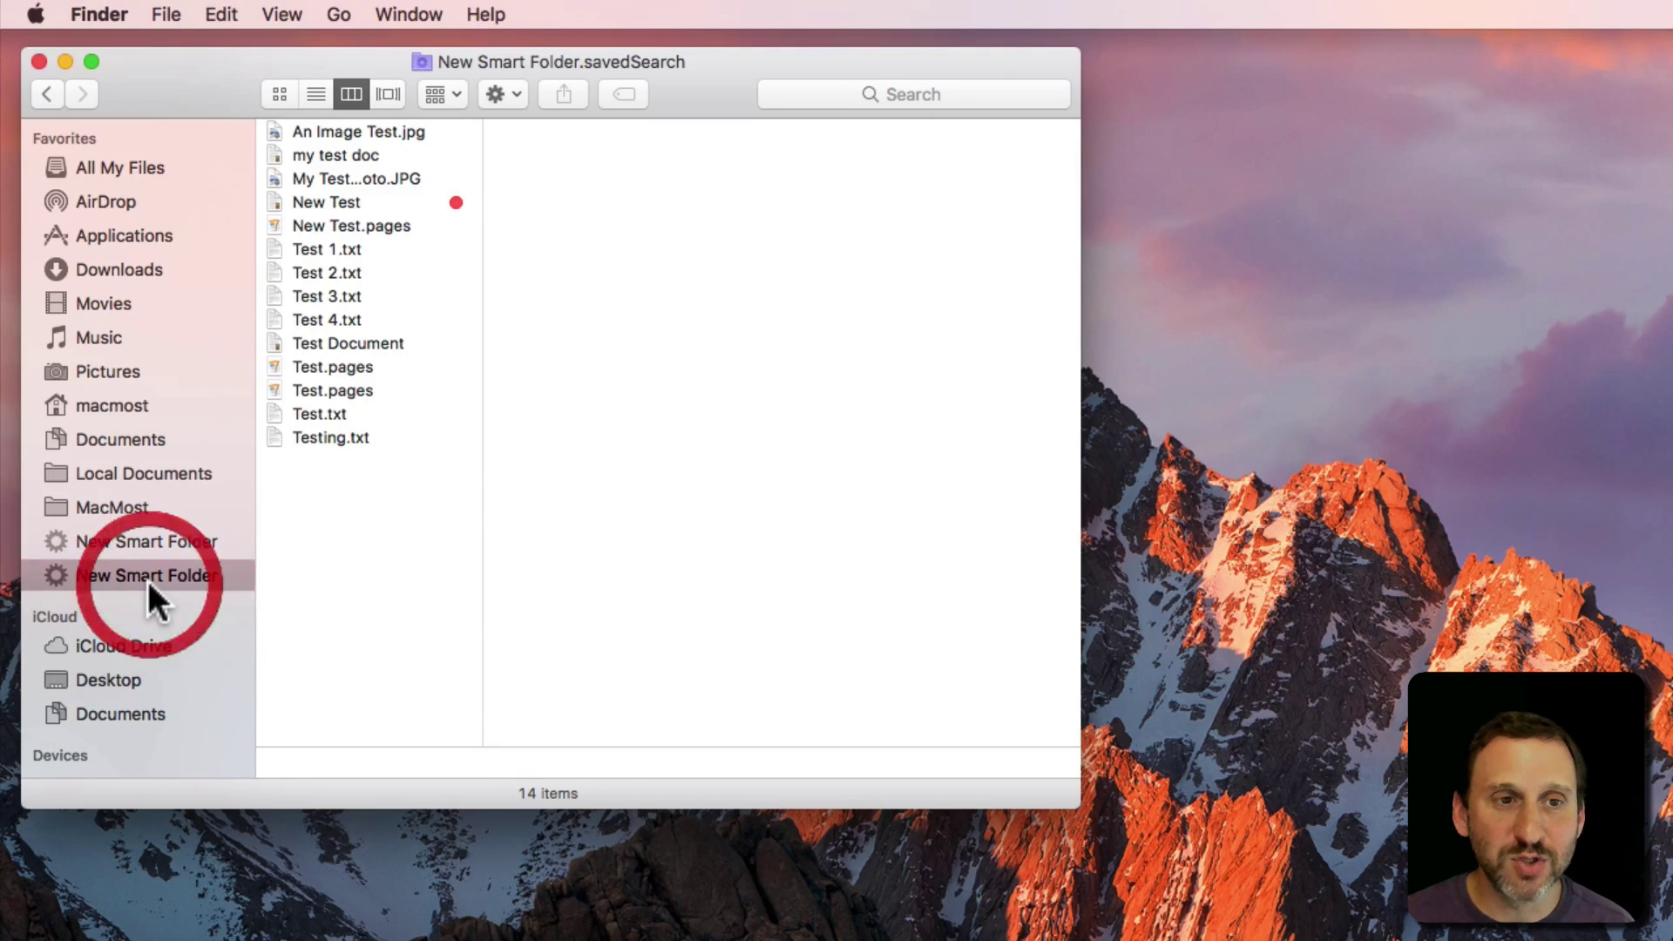
pyautogui.click(129, 542)
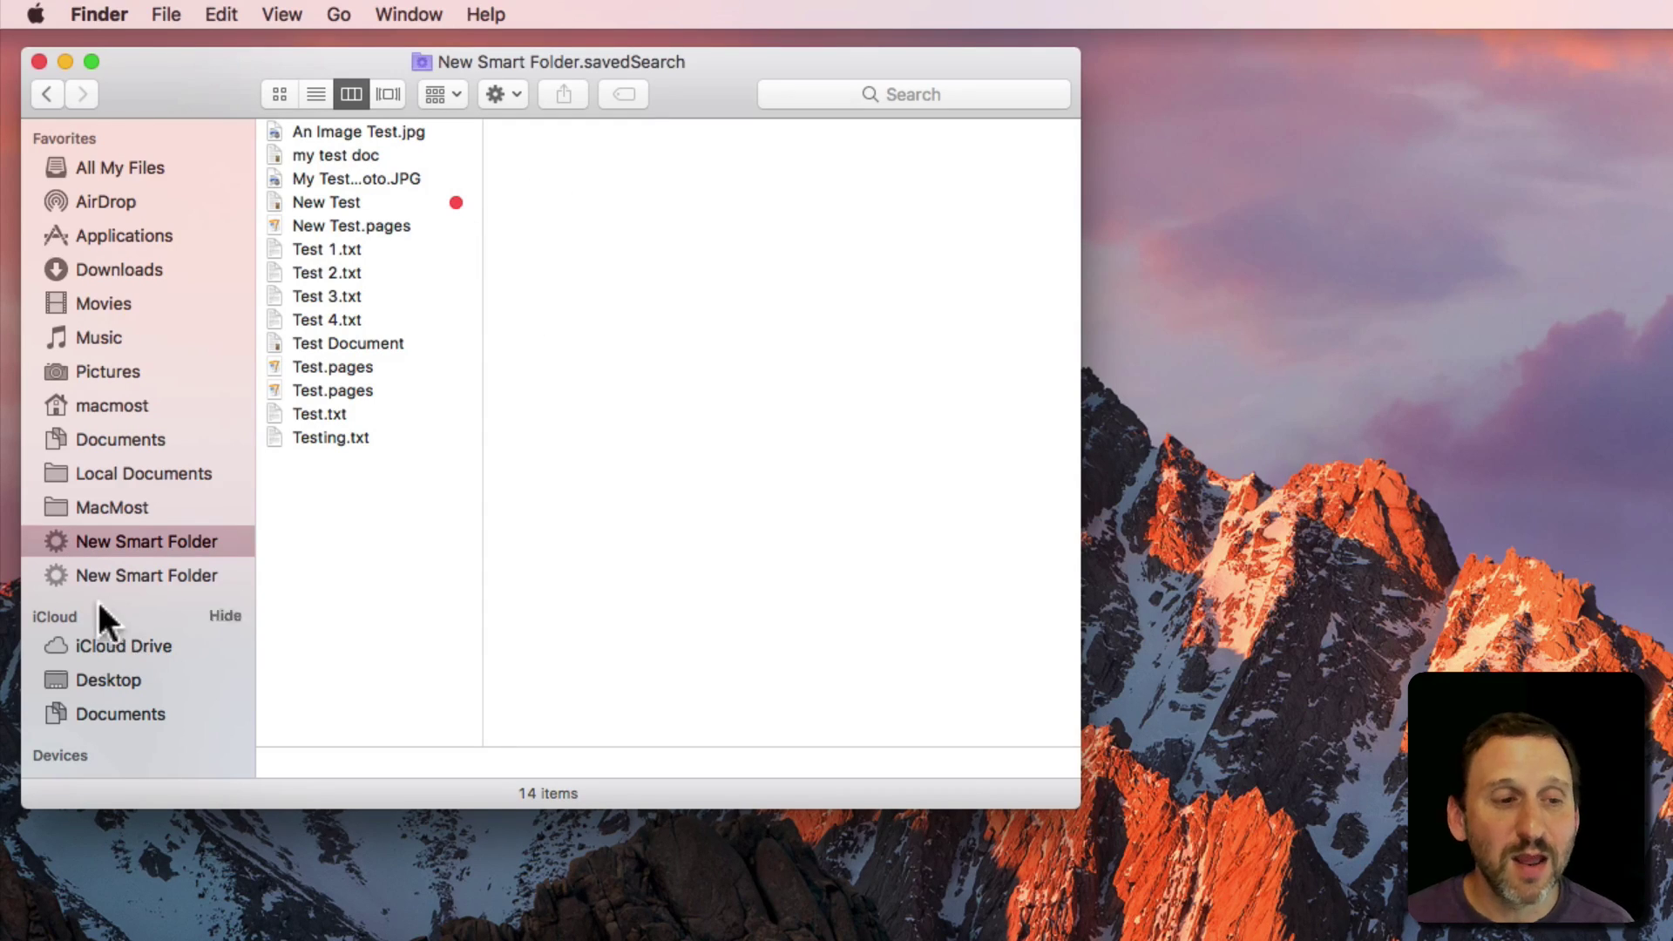
pyautogui.click(82, 571)
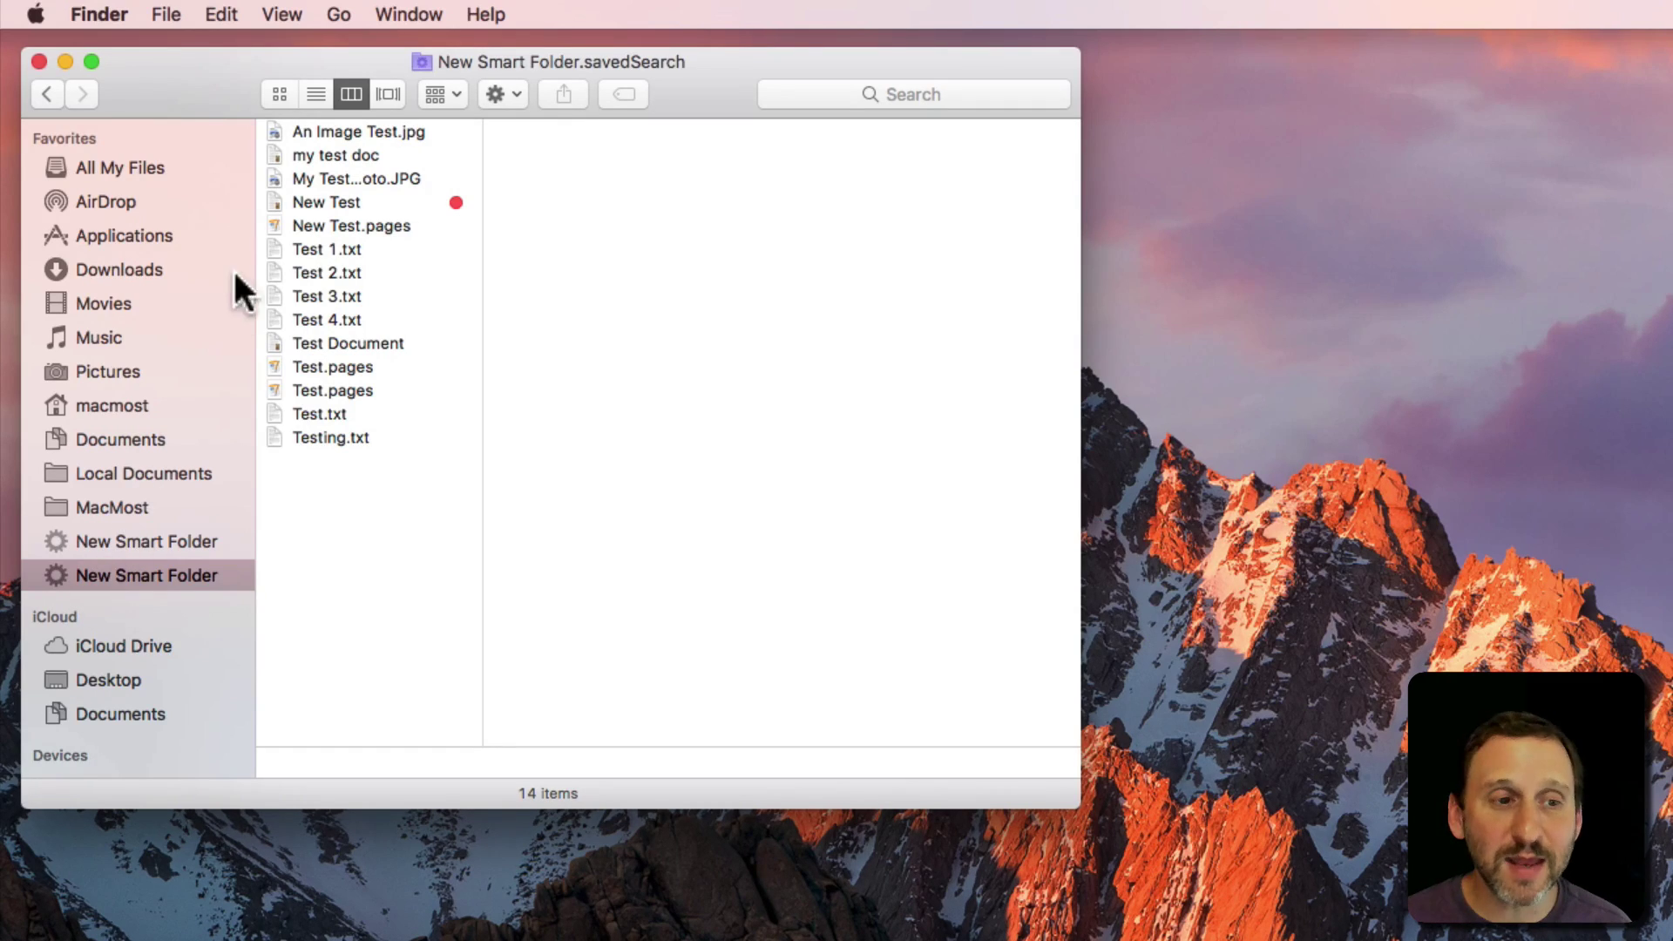
pyautogui.click(131, 438)
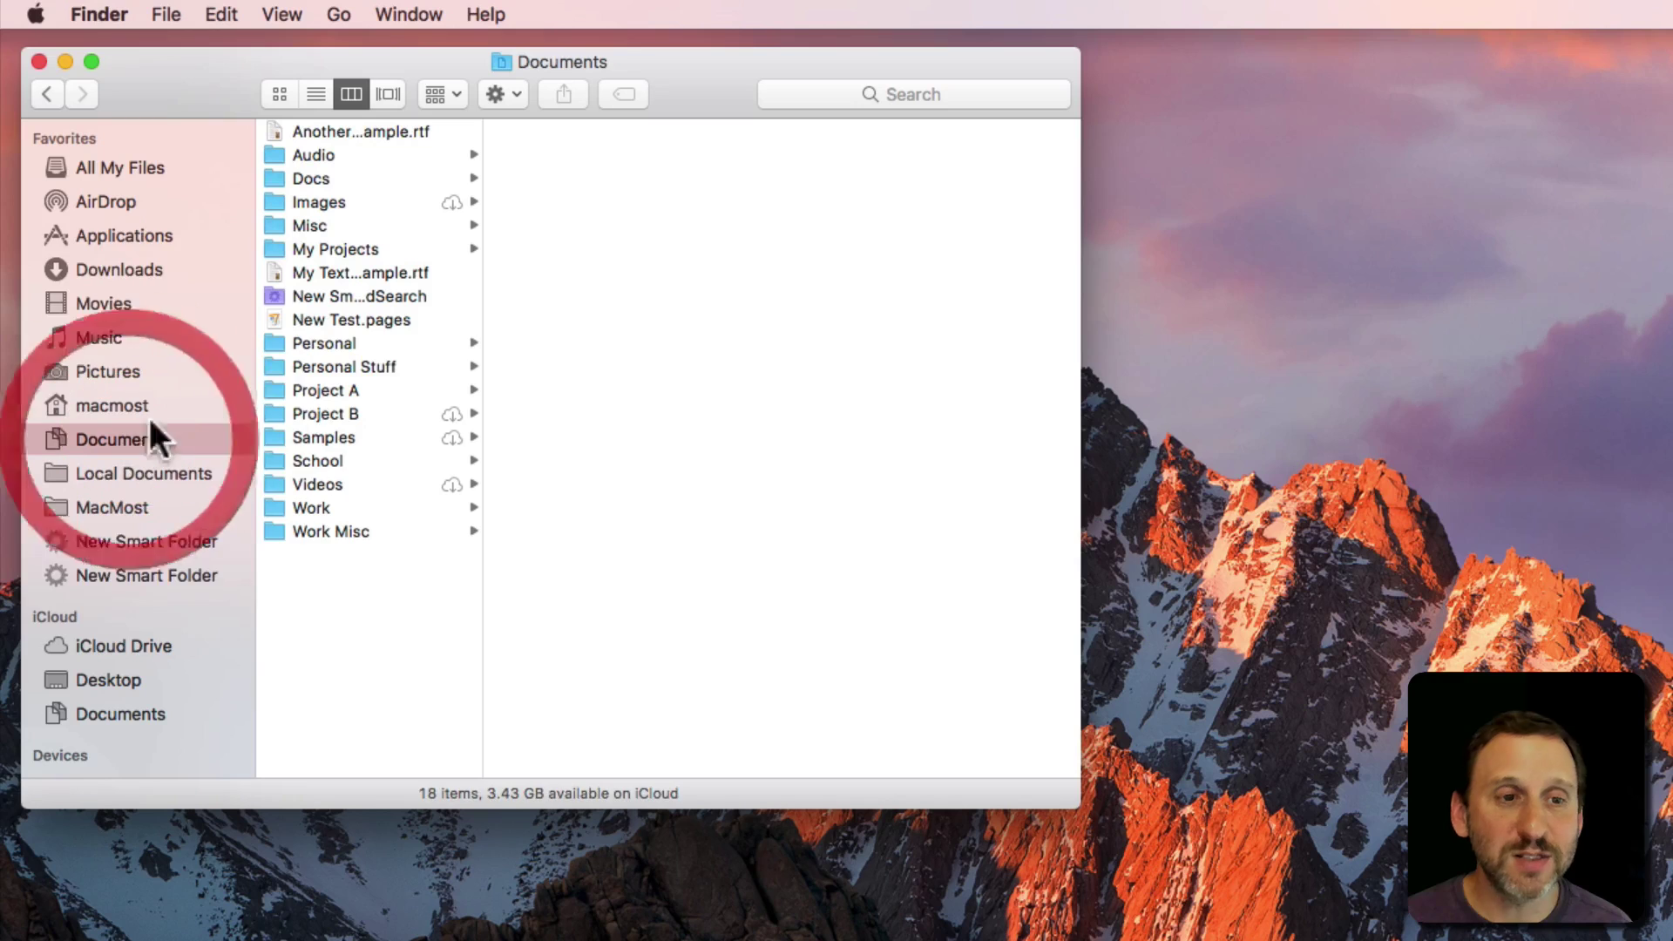
pyautogui.click(279, 296)
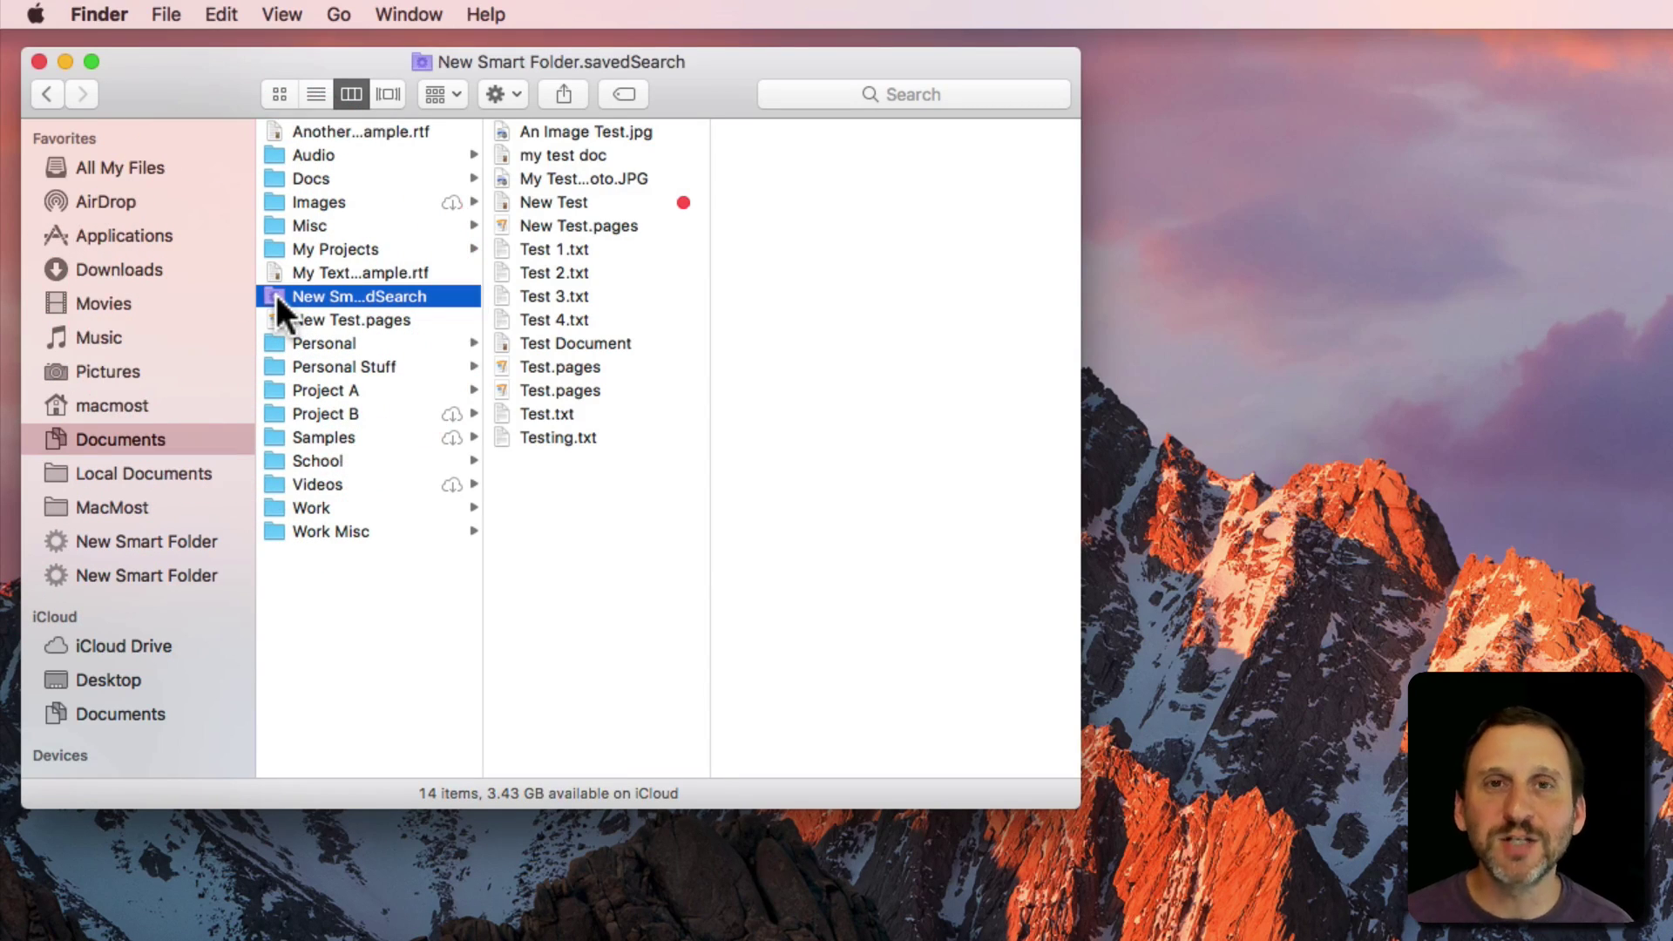